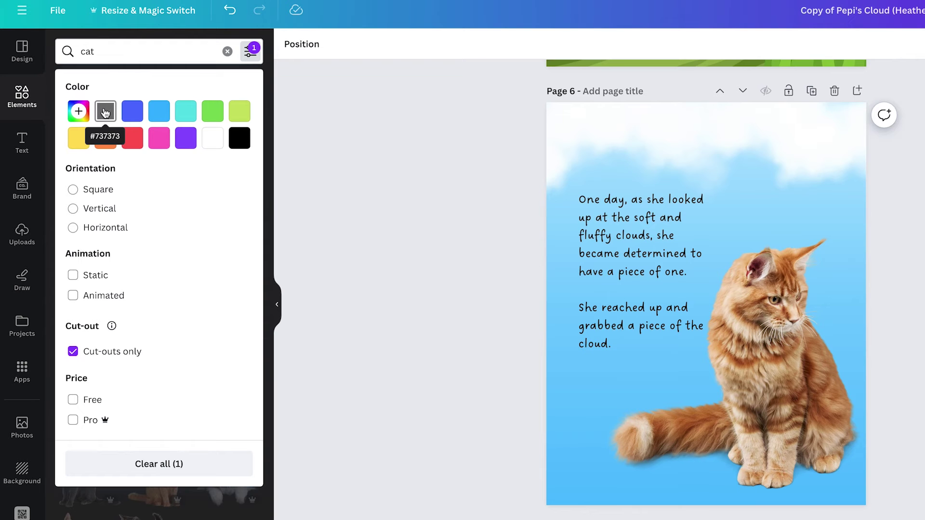
- Filter the cut-out cat results to grey (#737373) and scroll down to page 5
left_click(105, 112)
scroll(192, 329, "down", 10)
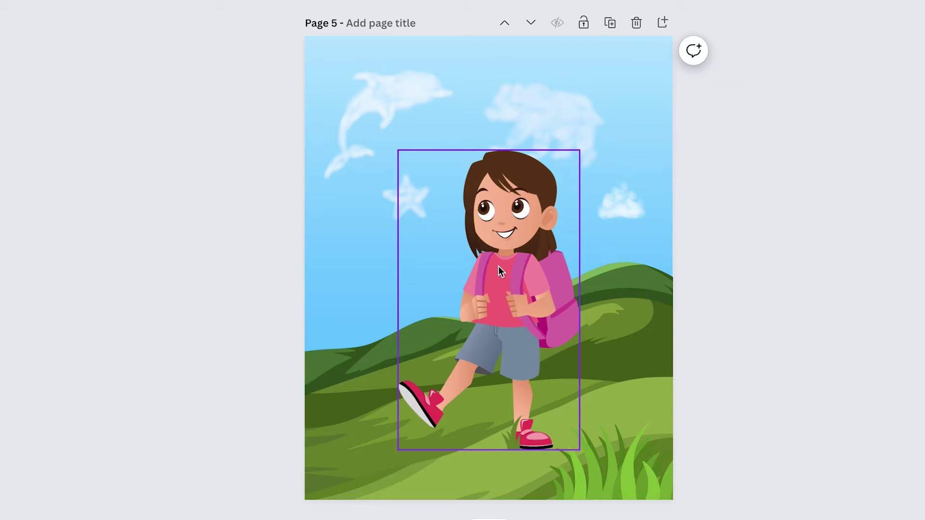
- Delete the walking girl, then undo and redo with Ctrl+Z/Ctrl+Y, ending with her restored
left_click(513, 219)
key("Delete")
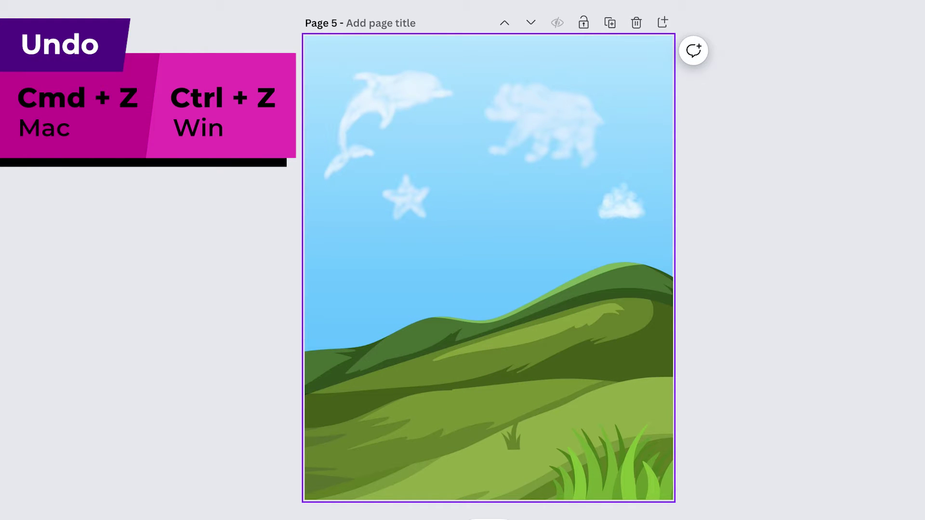
key("ctrl+z")
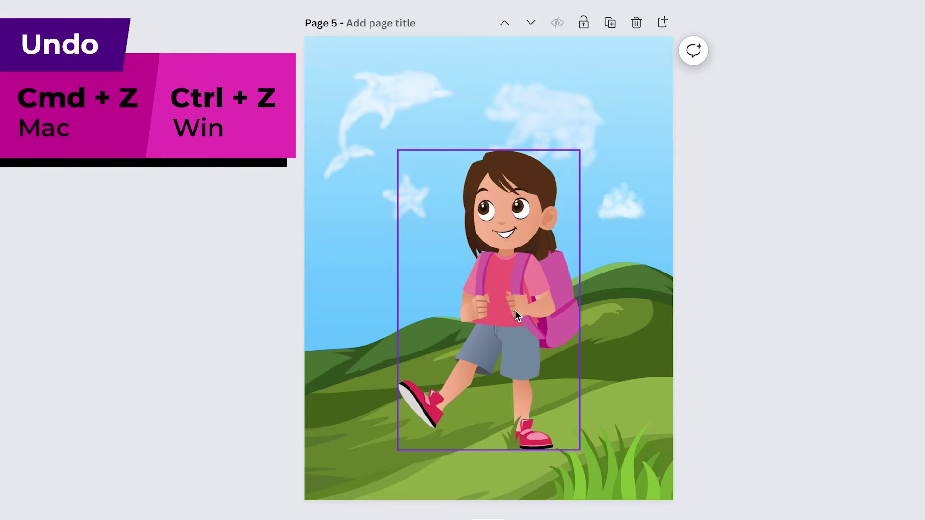
key("ctrl+y")
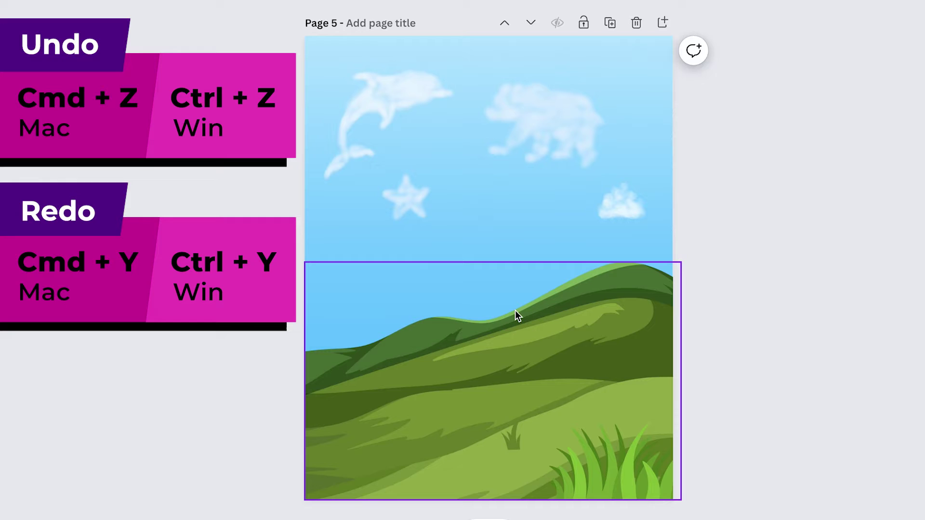
key("ctrl+z")
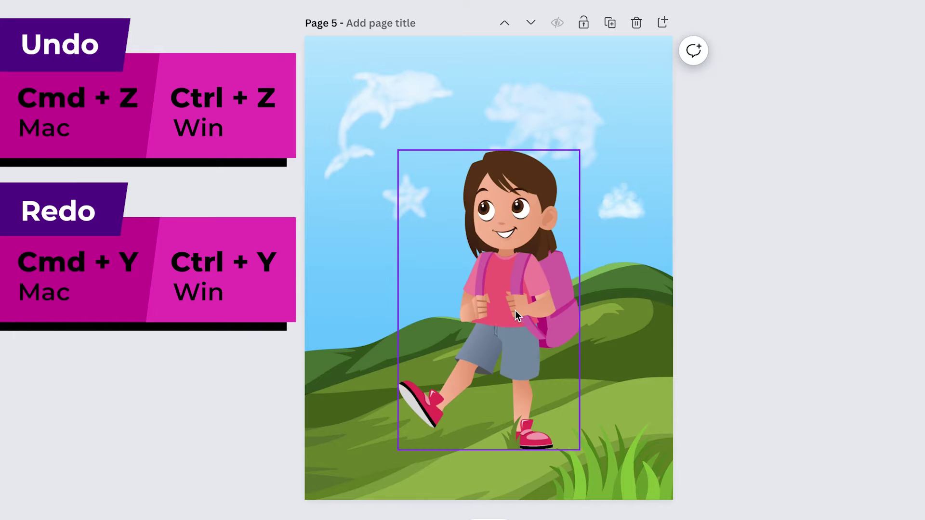
key("ctrl+y")
key("ctrl+z")
- Delete the girl and the dolphin cloud, then undo both deletions
left_click(513, 241)
key("Delete")
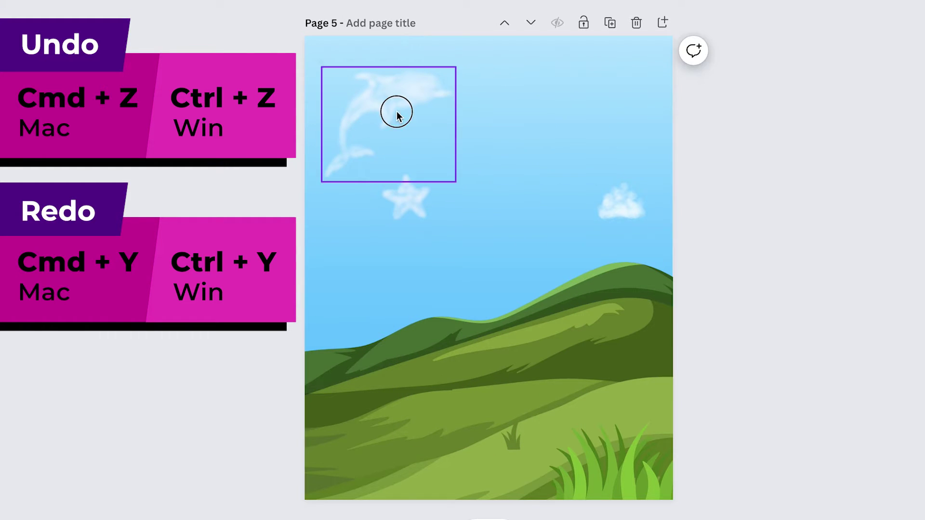
left_click(396, 115)
key("Delete")
key("ctrl+z")
key("ctrl+z")
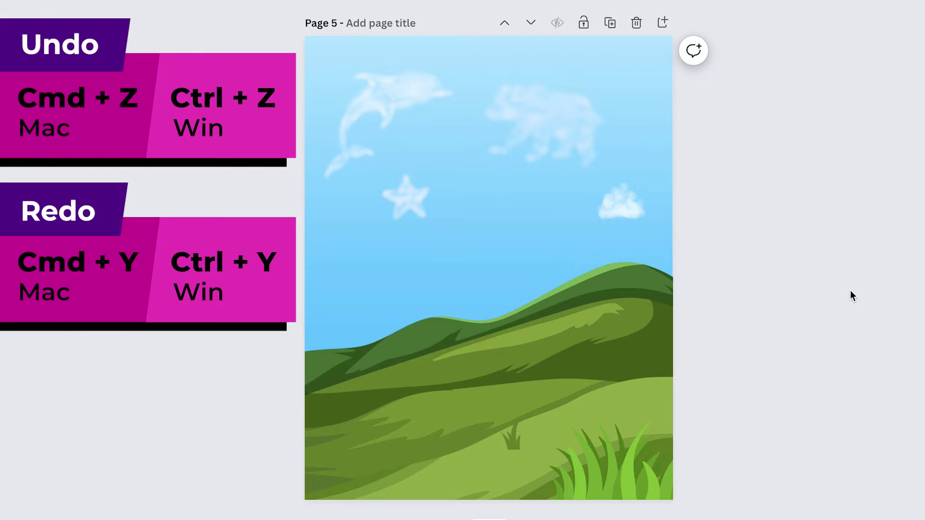
key("ctrl+z")
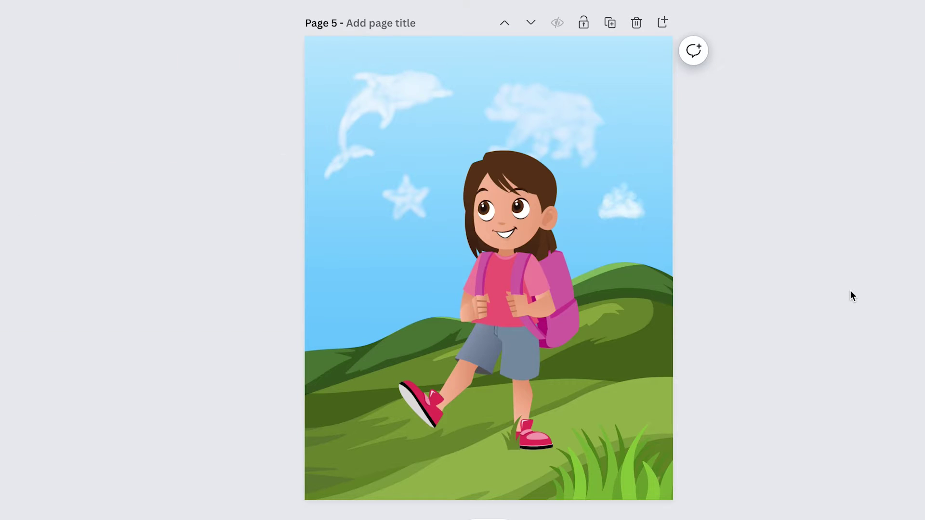
- Copy and paste a duplicate of the girl, drag it aside, then delete the copy
left_click(511, 293)
key("ctrl+c")
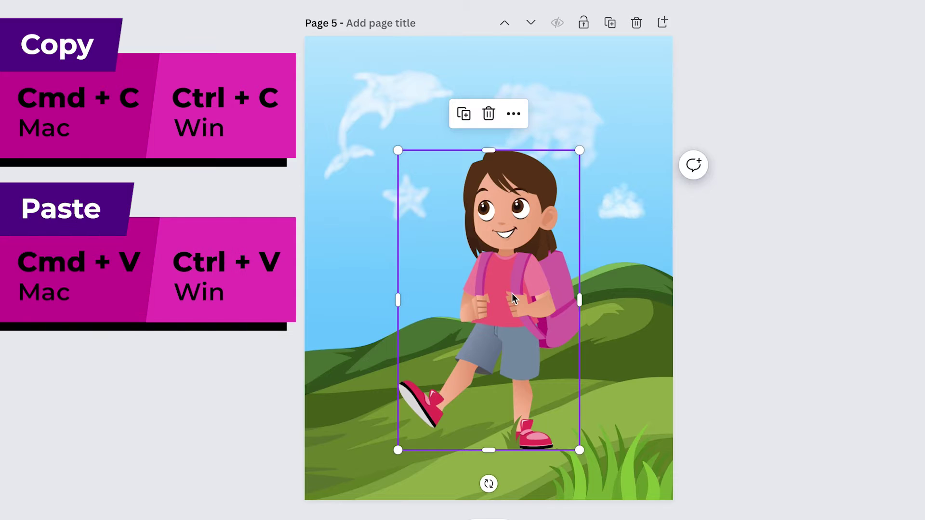
key("ctrl+v")
left_click_drag(512, 283, 548, 282)
key("Delete")
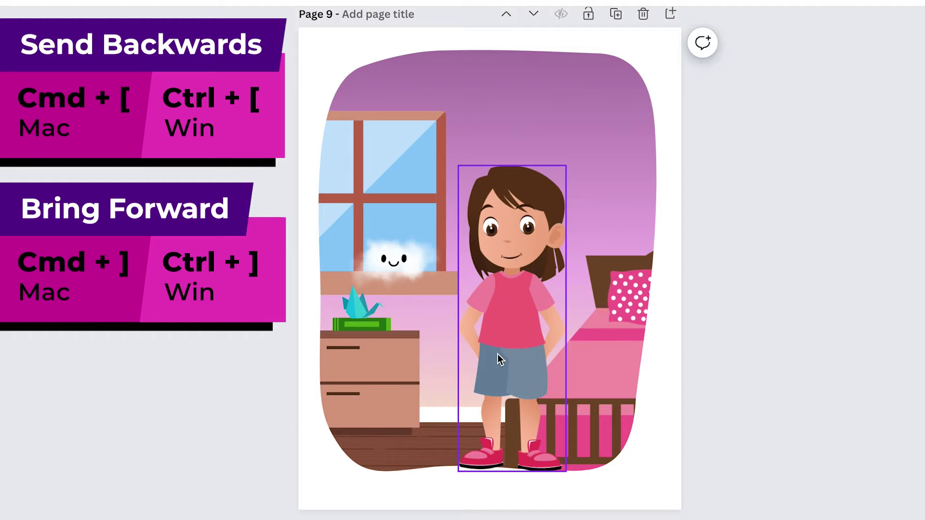
- Reorder the page 9 girl with Ctrl+[ and Ctrl+], then layer her between the bed and window
mouse_move(498, 356)
left_mouse_down()
mouse_move(535, 357)
mouse_move(479, 347)
mouse_move(490, 341)
mouse_move(499, 366)
left_mouse_up()
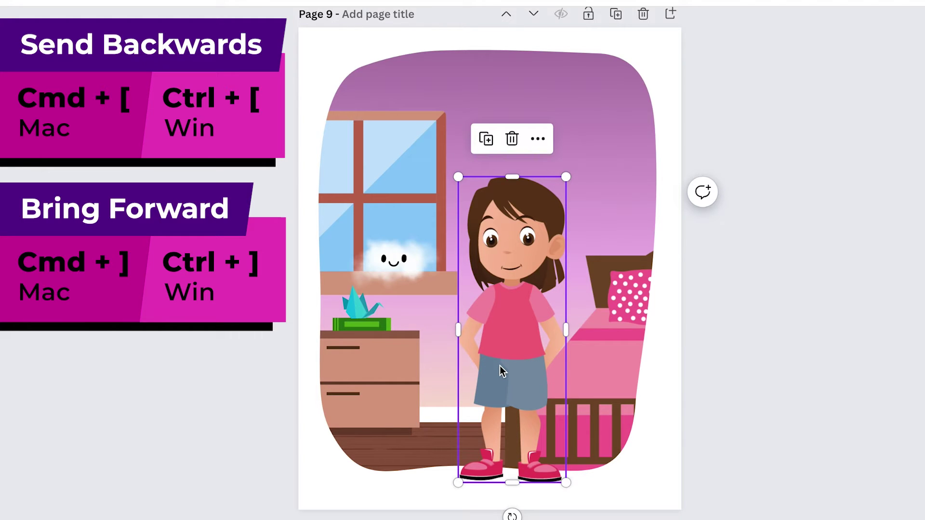
key("ctrl+bracketleft")
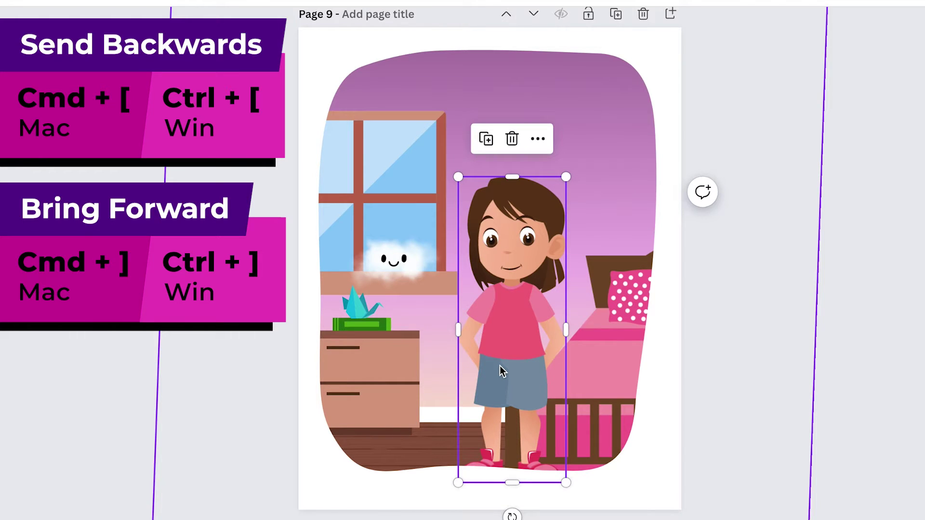
key("ctrl+bracketleft")
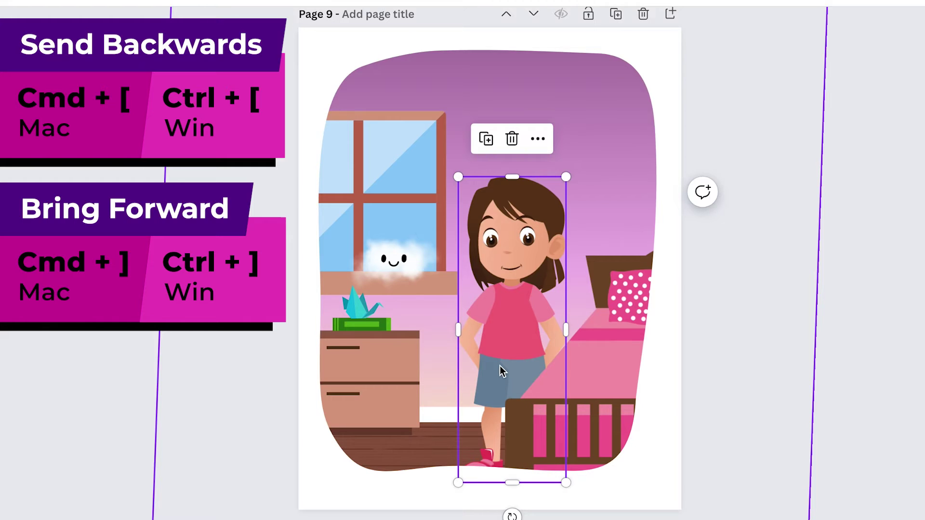
key("ctrl+bracketleft")
key("ctrl+bracketleft")
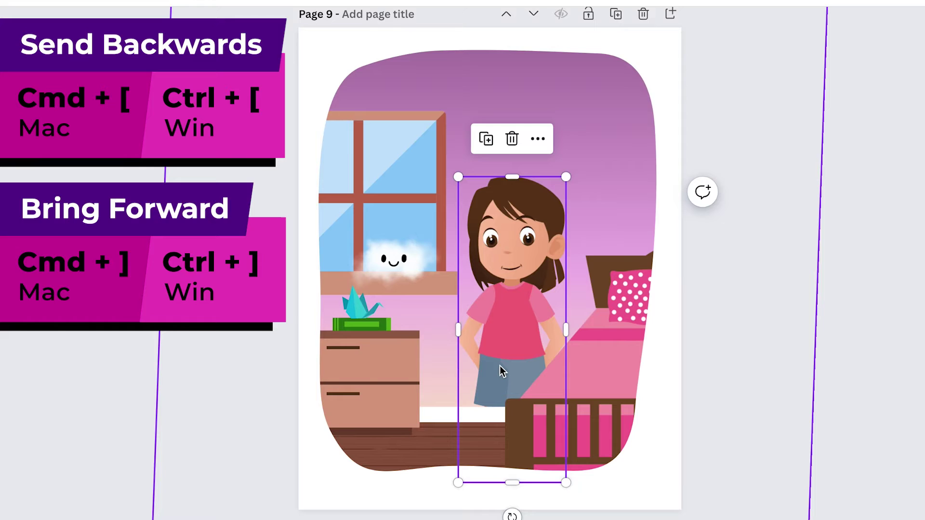
key("ctrl+bracketright")
key("ctrl+bracketright")
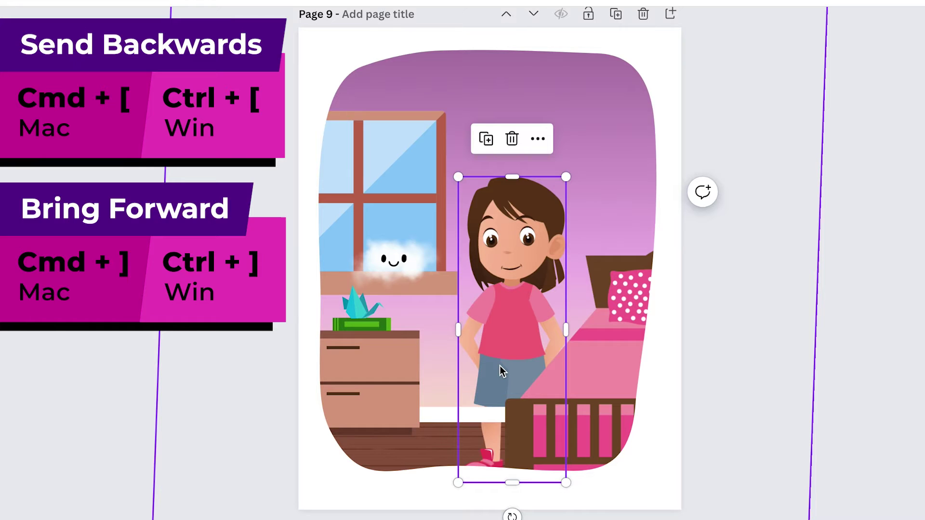
key("ctrl+bracketright")
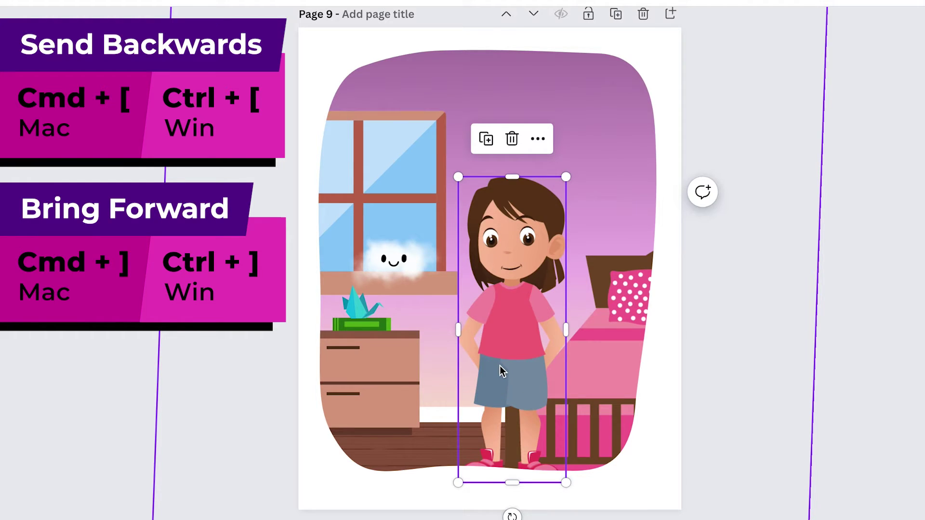
key("ctrl+bracketright")
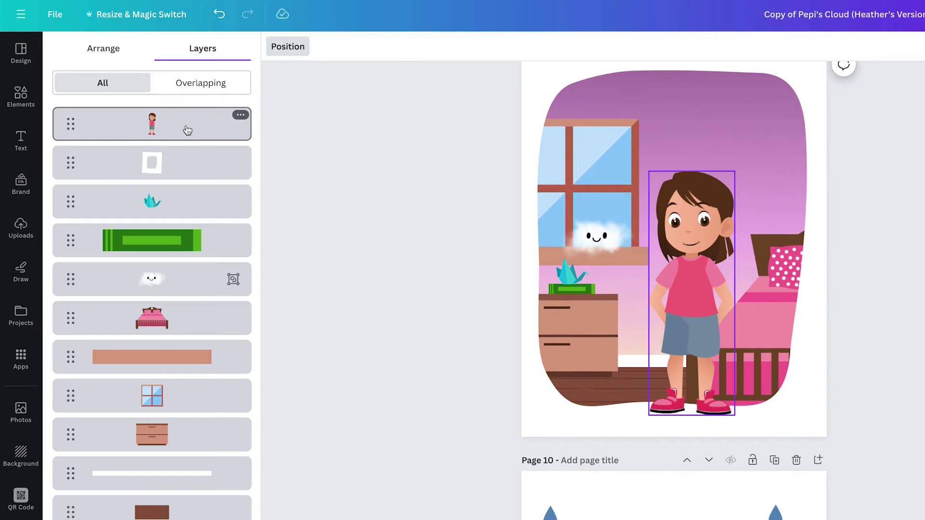
left_click_drag(186, 128, 180, 417)
left_click(283, 50)
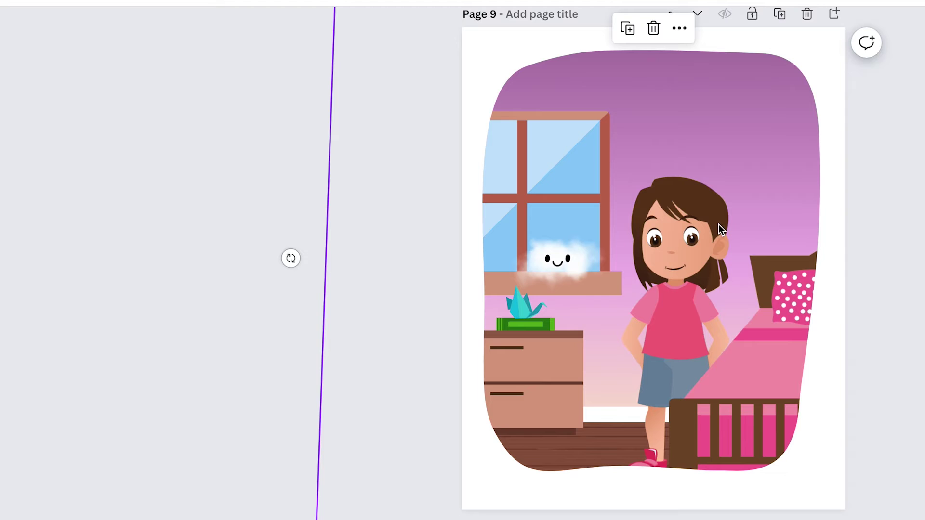
- Move the girl in front of and behind the bed using Ctrl+Alt+] and Ctrl+Alt+[
key("Escape")
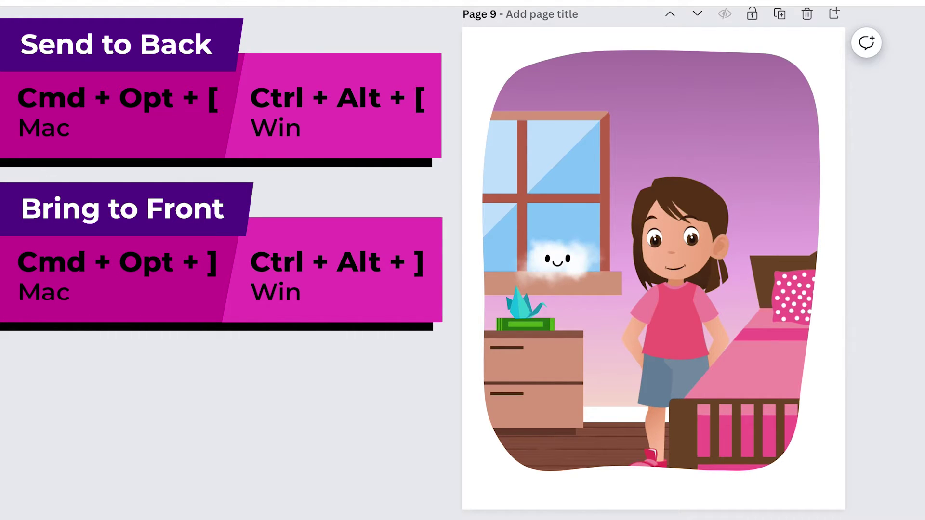
left_click(667, 227)
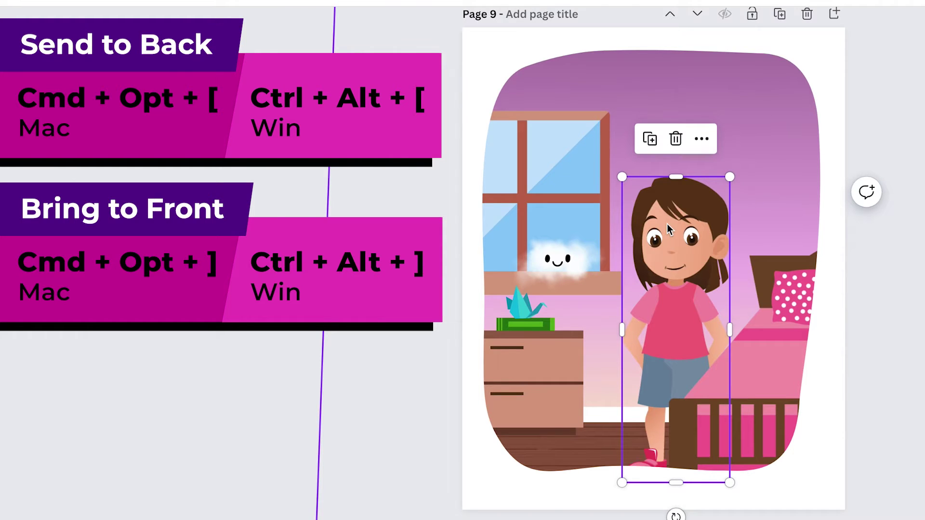
key("ctrl+alt+bracketright")
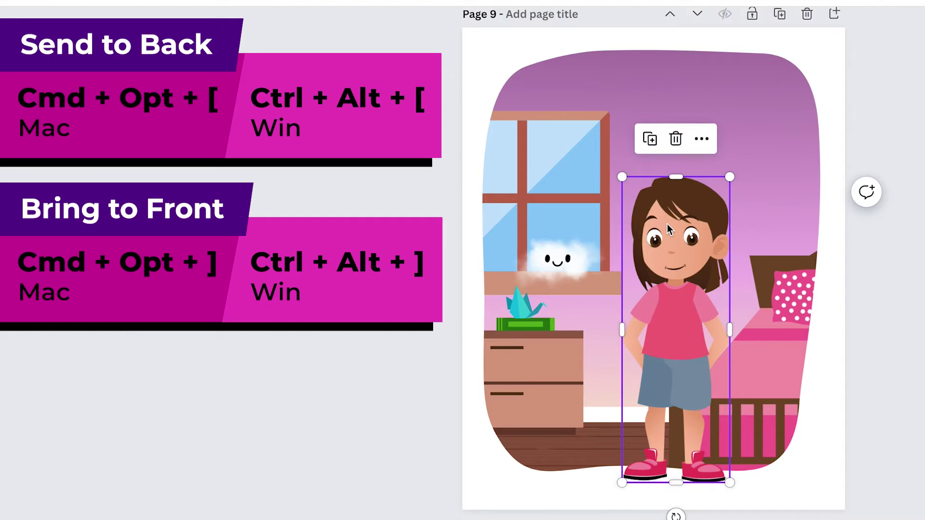
key("ctrl+alt+bracketleft")
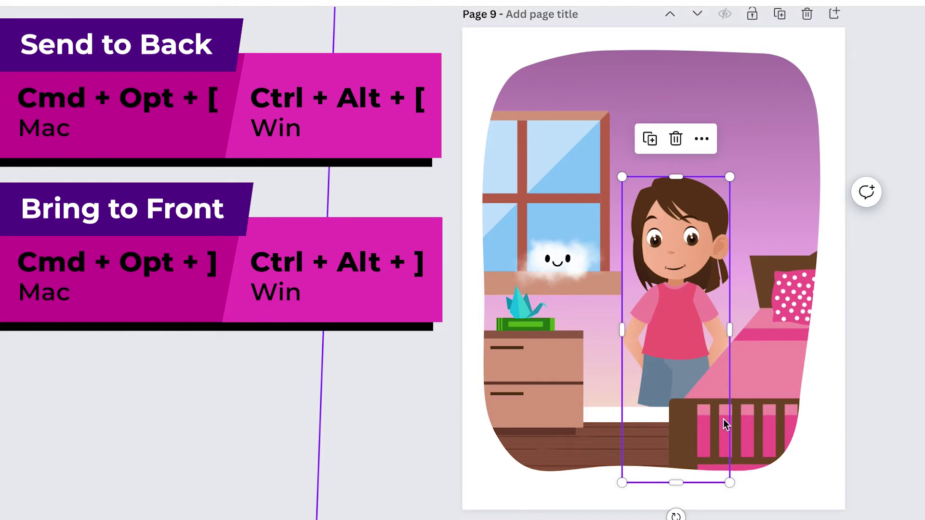
key("ctrl+alt+bracketright")
left_click(880, 317)
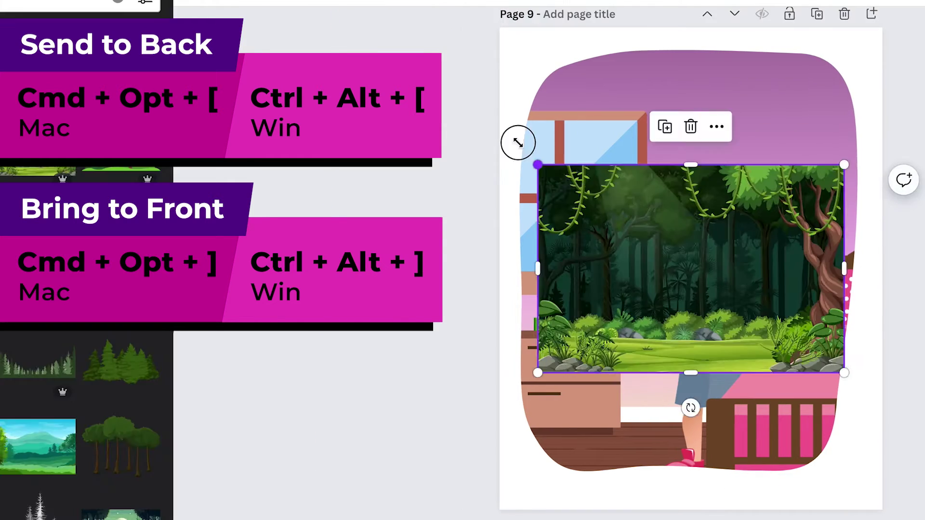
- Add a jungle image to page 9, enlarge it to cover the page, and send it to the back
left_click_drag(516, 140, 345, 27)
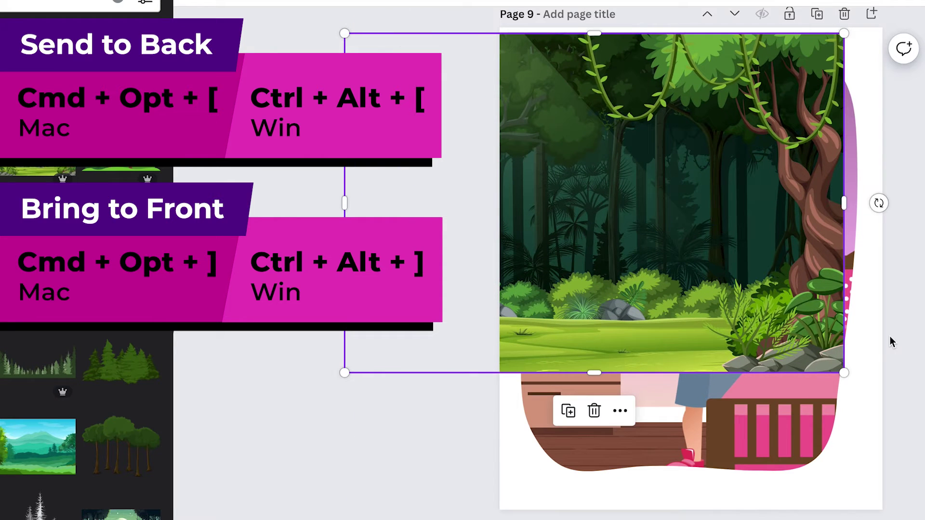
left_click_drag(844, 373, 924, 510)
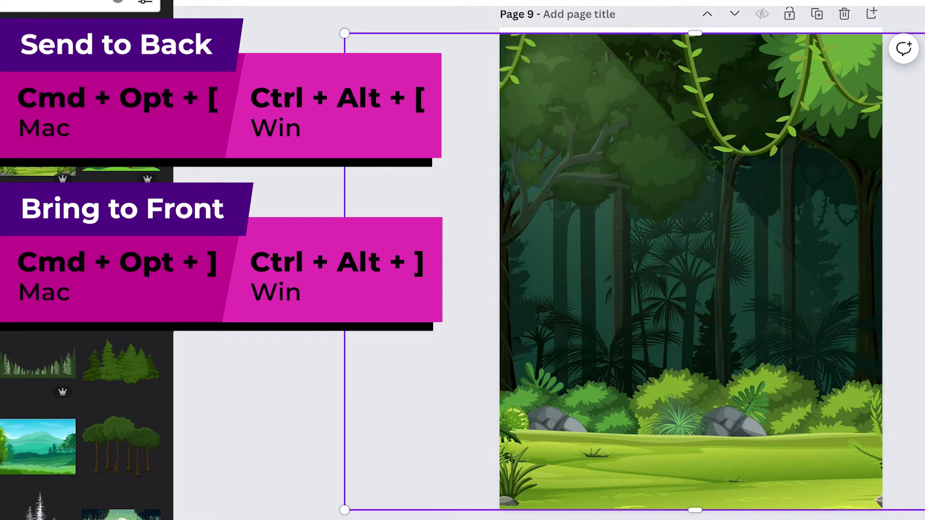
key("ctrl+alt+bracketleft")
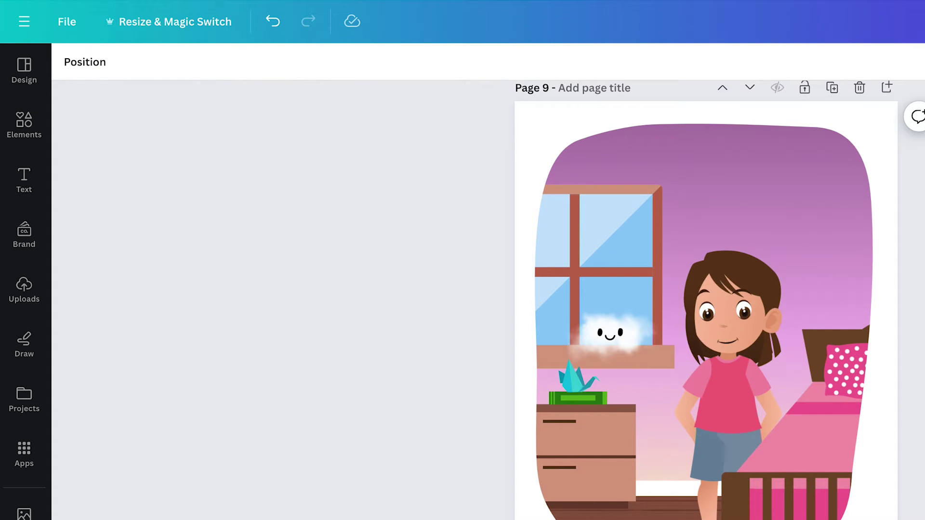
- Zoom in around the window and nudge the cloud's face slightly up and left
key("ctrl+plus")
key("ctrl+plus")
key("ctrl+plus")
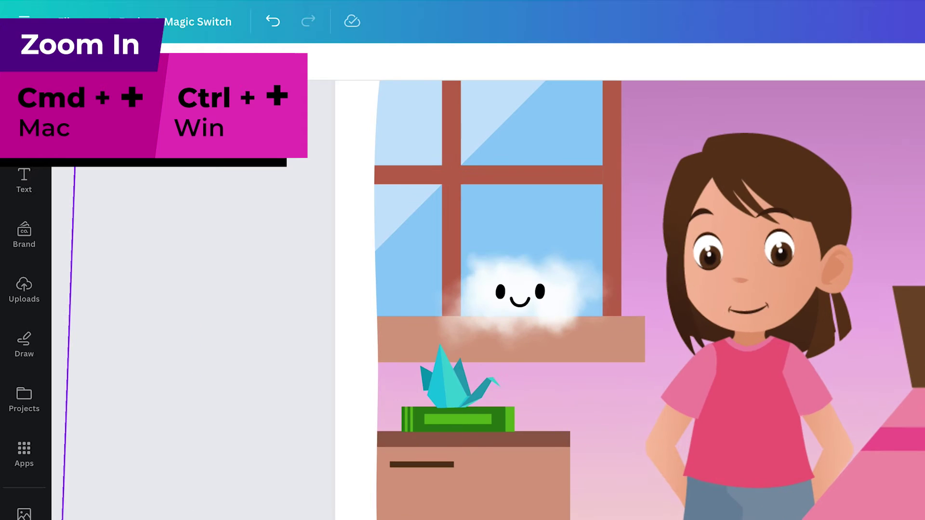
key("ctrl+minus")
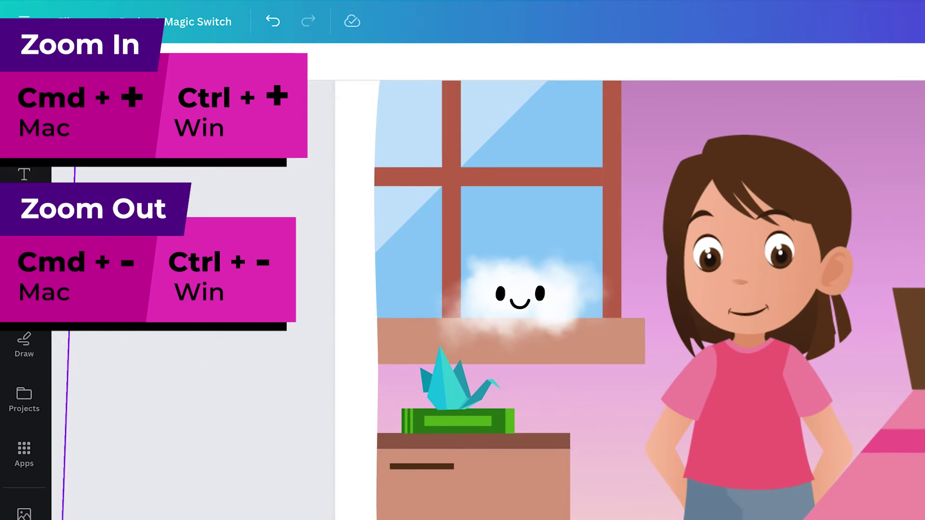
key("ctrl+plus")
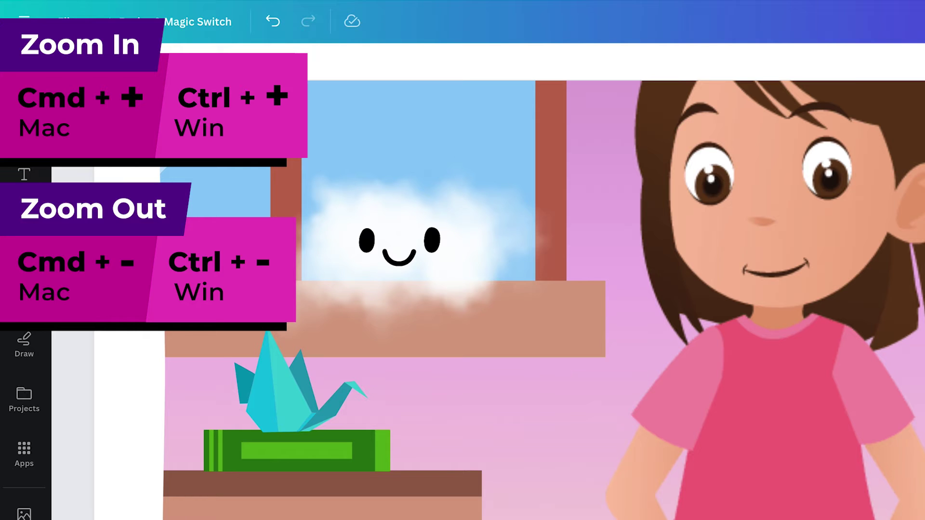
left_click(432, 243)
mouse_move(432, 243)
left_mouse_down()
mouse_move(421, 235)
mouse_move(430, 236)
left_mouse_up()
- Select the girl, zoom in closer, and scroll over to page 11
left_click(595, 314)
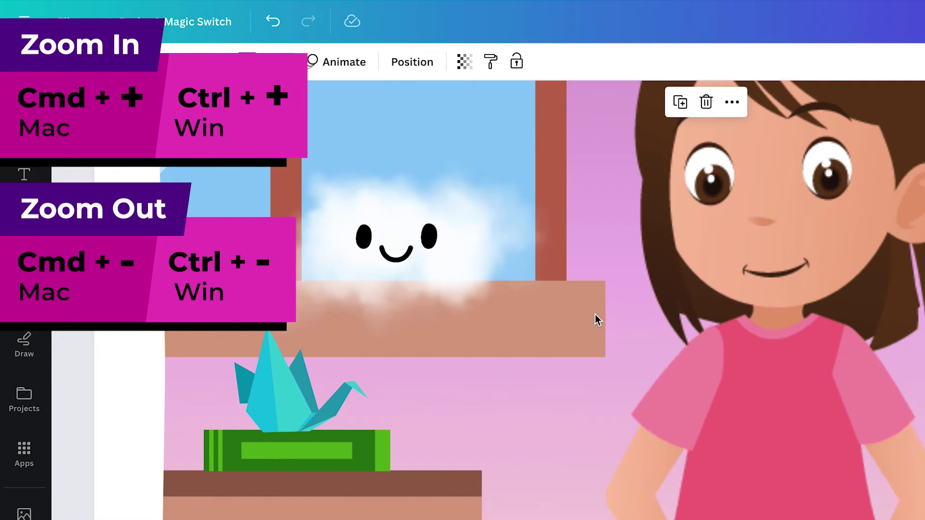
key("ctrl+plus")
key("ctrl+plus")
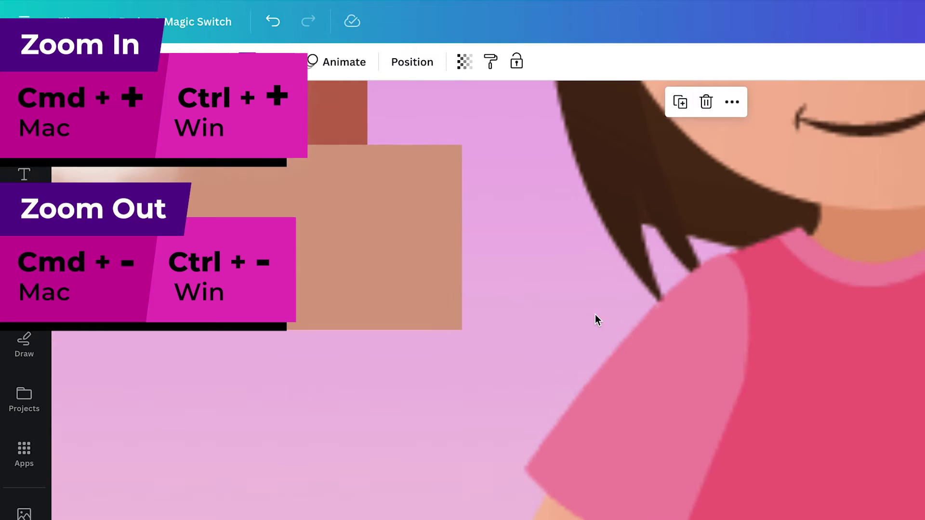
scroll(595, 314, "left", 10)
scroll(596, 315, "left", 3)
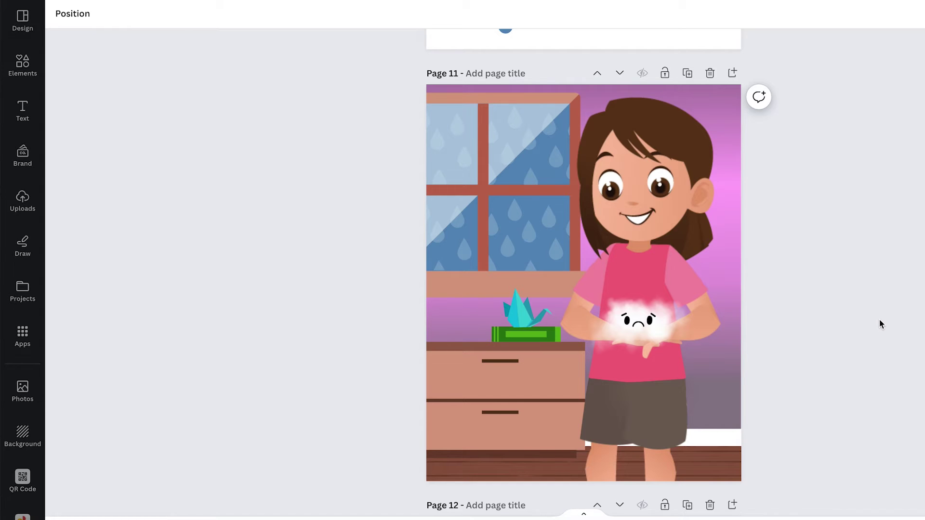
- Toggle rulers and guides with Shift+R several times, leaving them visible
key("shift+r")
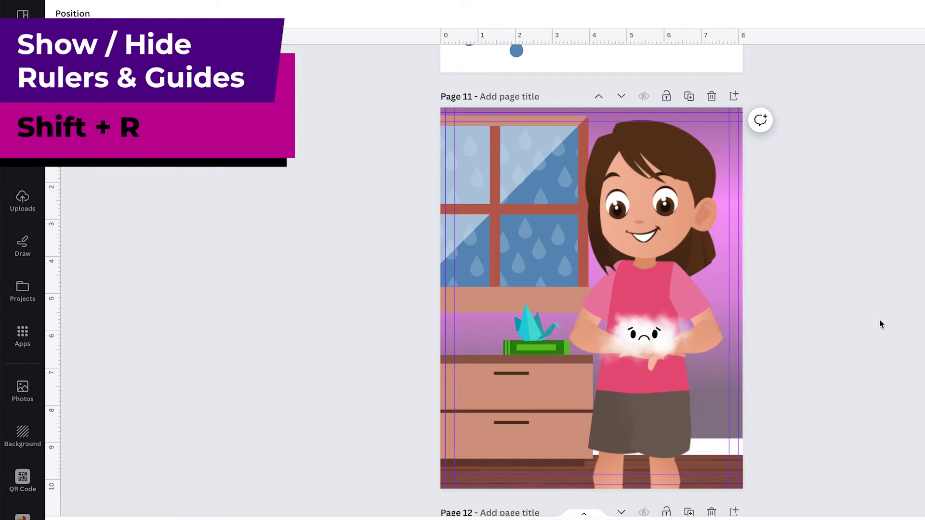
key("shift+r")
key("shift+r")
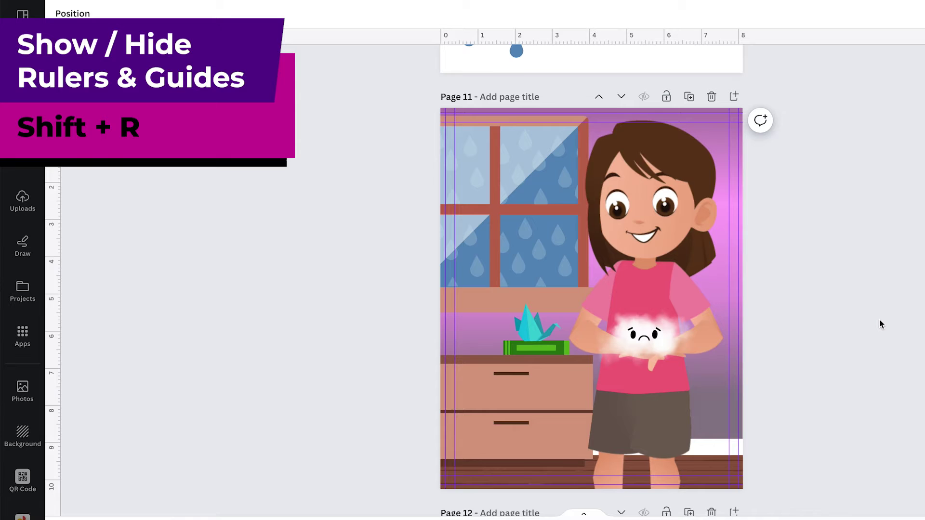
key("shift+r")
key("shift+r")
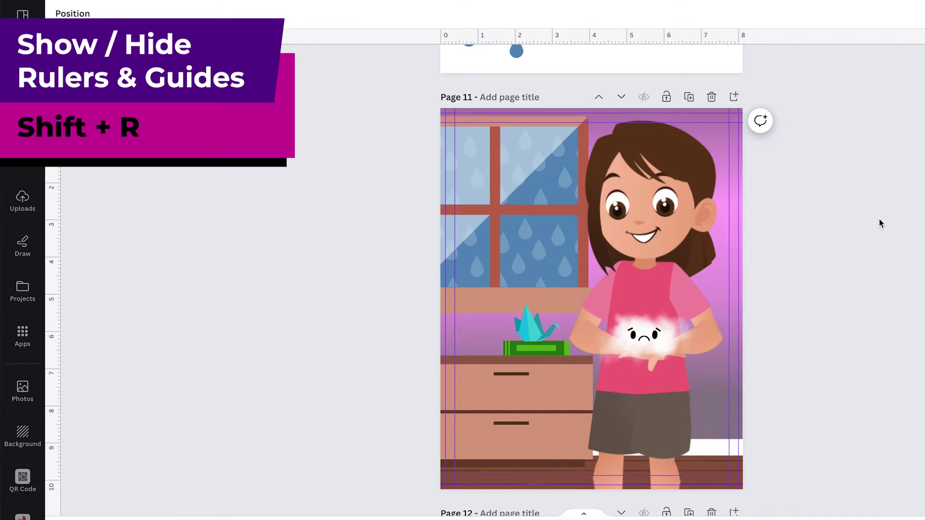
key("shift+r")
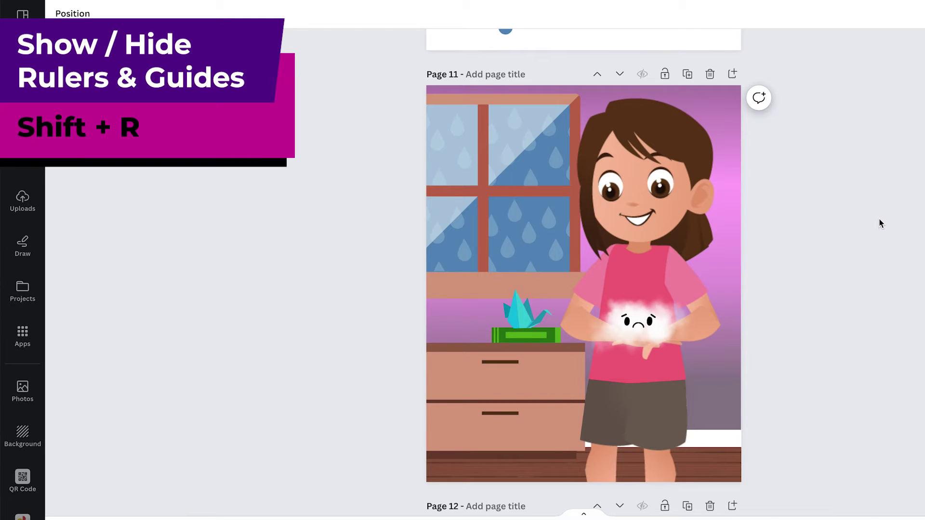
key("shift+r")
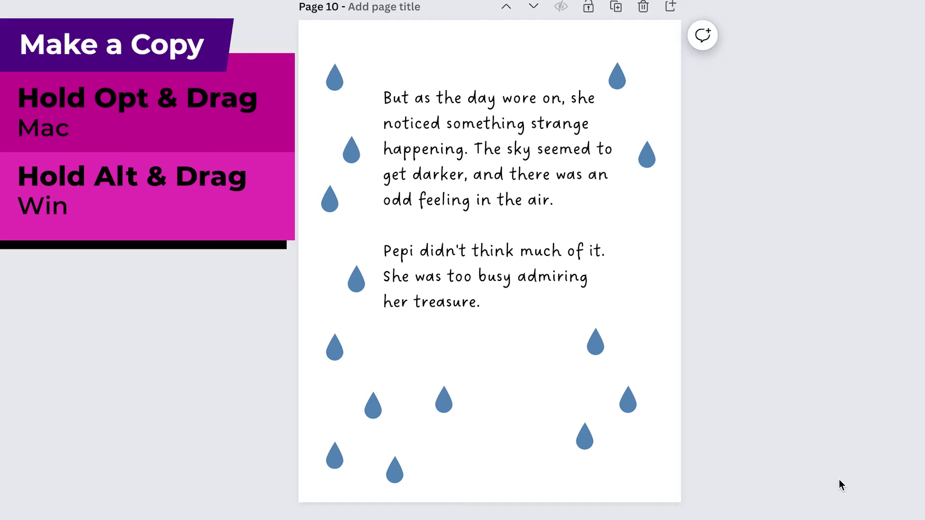
- Duplicate the lower-right raindrop and place the copy further left
left_click(629, 405)
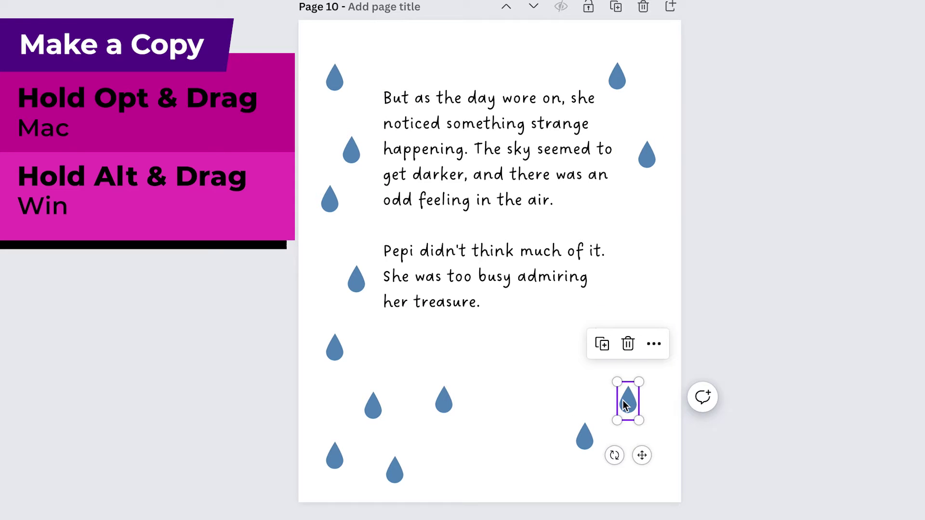
left_click(628, 406)
left_click_drag(629, 406, 555, 465)
- Marquee-select several raindrops, then drag the one below the text toward the centre line
left_click_drag(739, 331, 374, 450)
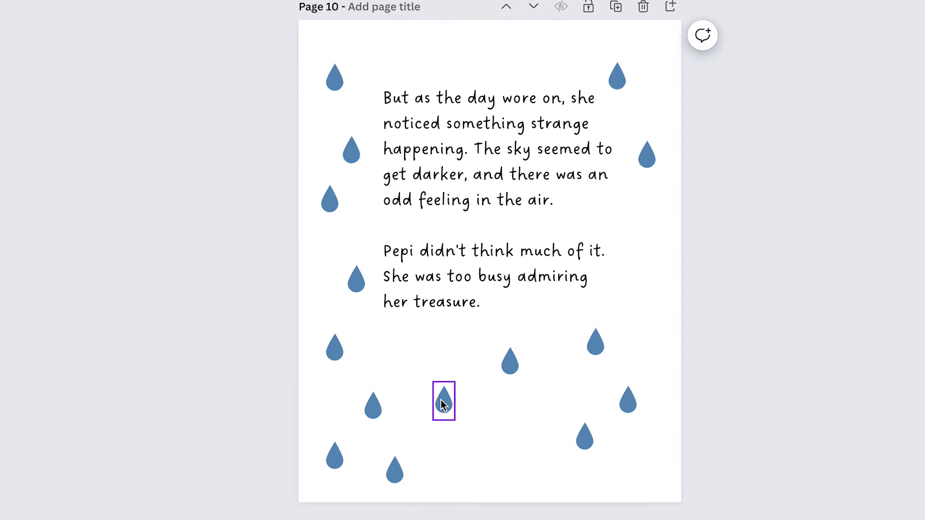
left_click(443, 405)
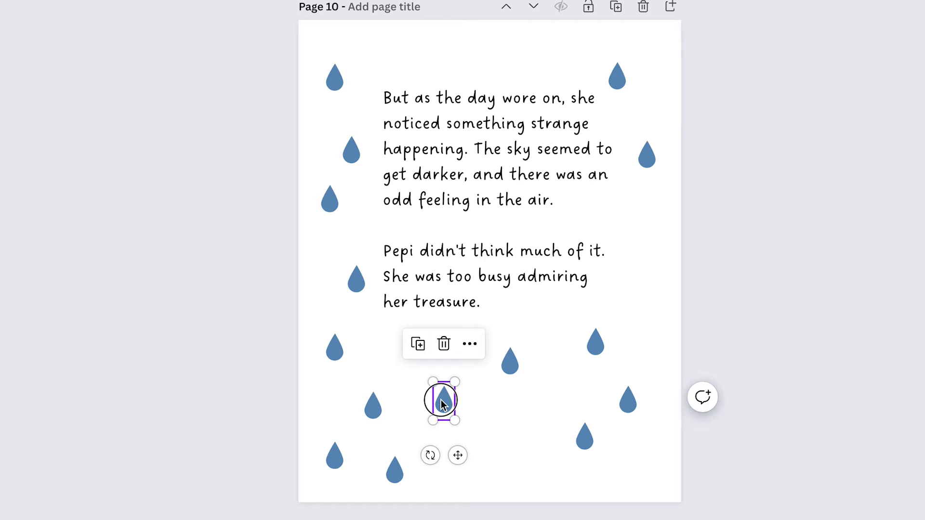
left_click_drag(442, 403, 478, 372)
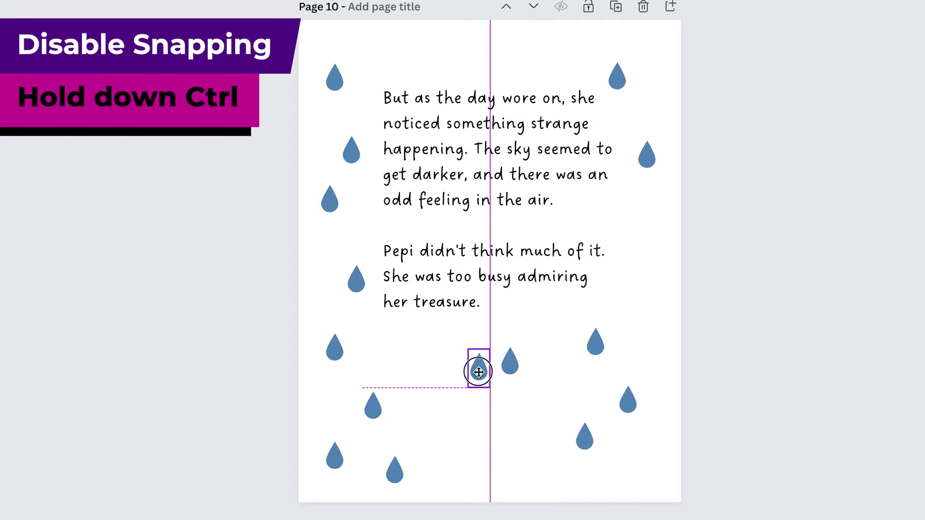
- Hold Ctrl to place the raindrop just right of the centre line without snapping
key("ctrl")
left_click_drag(478, 372, 524, 378)
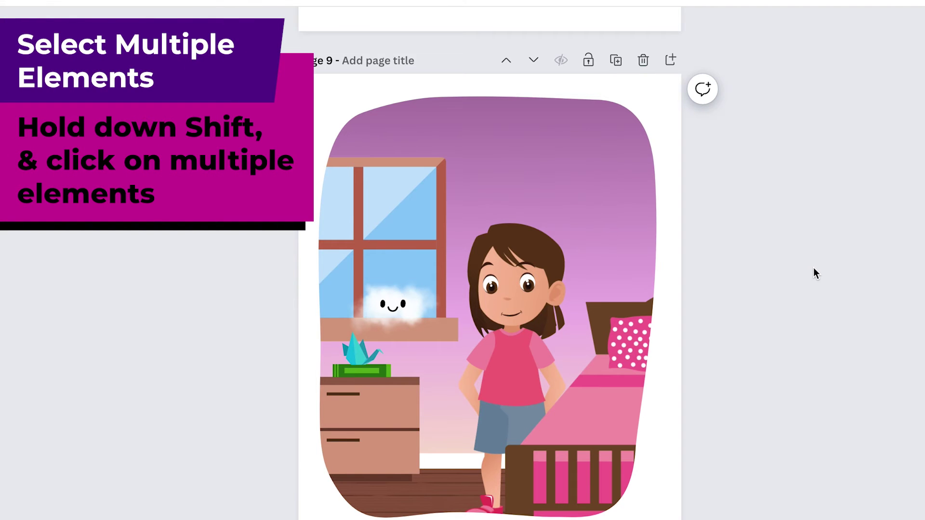
- Select the dresser, green book and paper crane together and move them slightly right
scroll(814, 273, "down", 15)
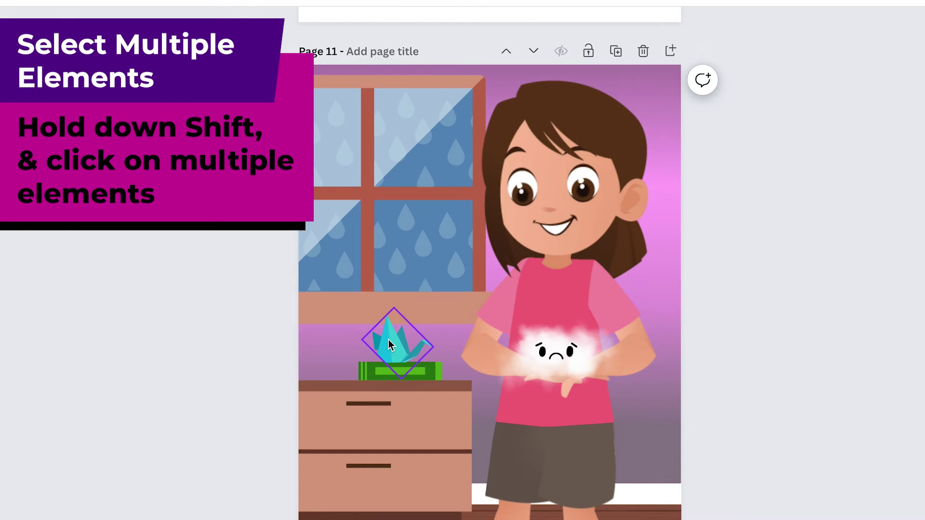
left_click(439, 428)
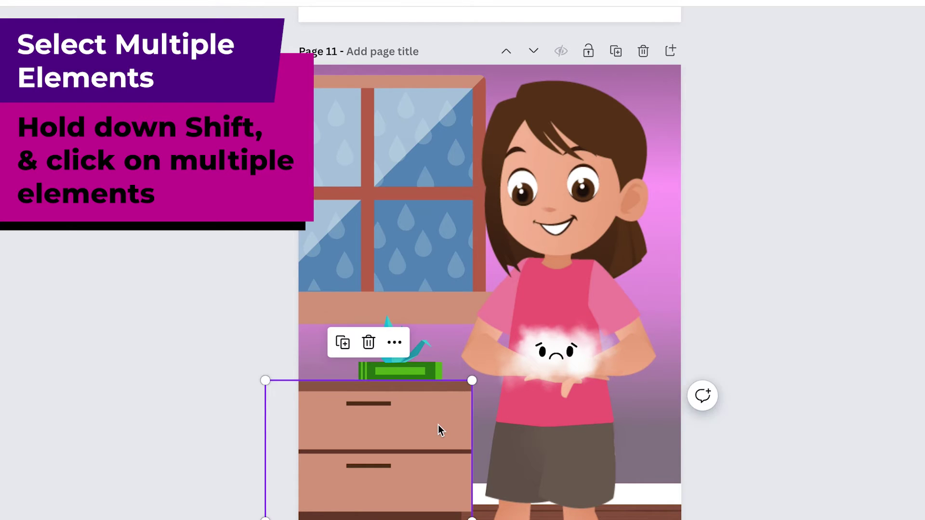
left_click(432, 371, "shift")
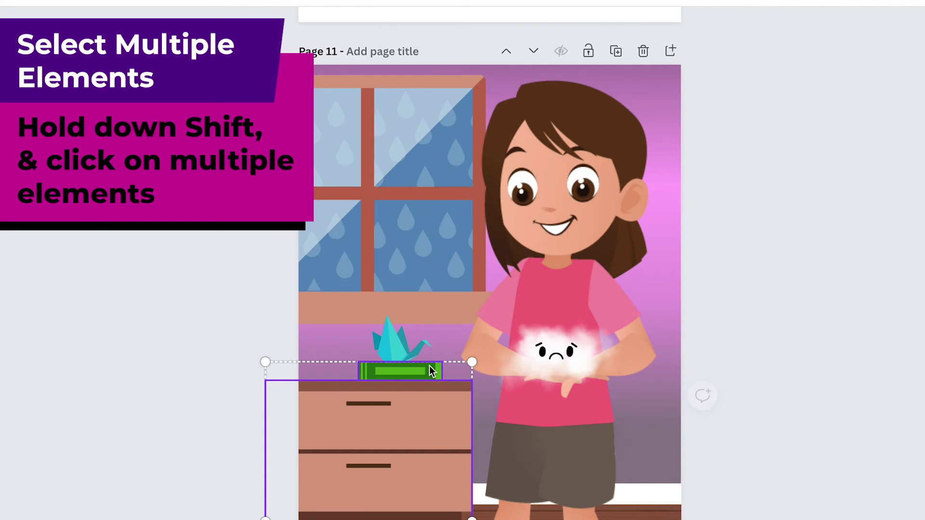
left_click(400, 347, "shift")
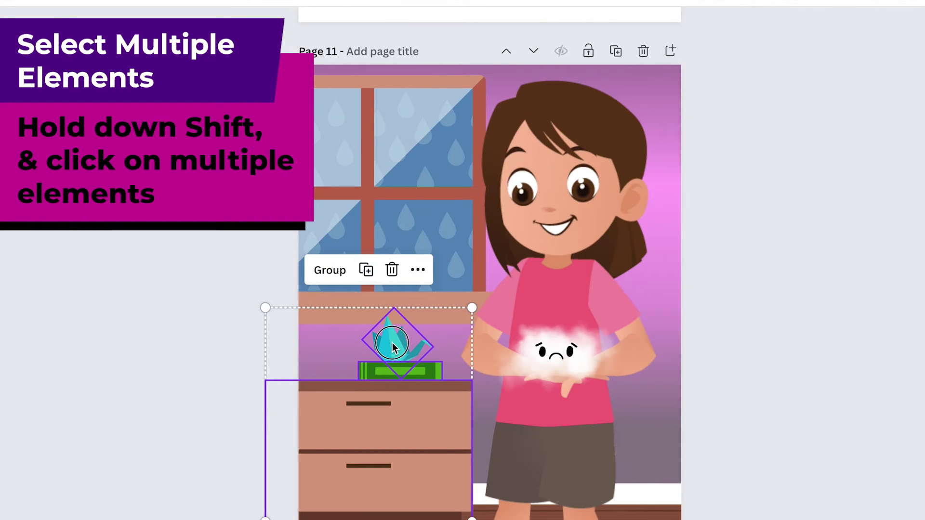
left_click_drag(393, 346, 412, 338)
- Shift-drag the green book left and right along the dresser top, keeping it level
key("Escape")
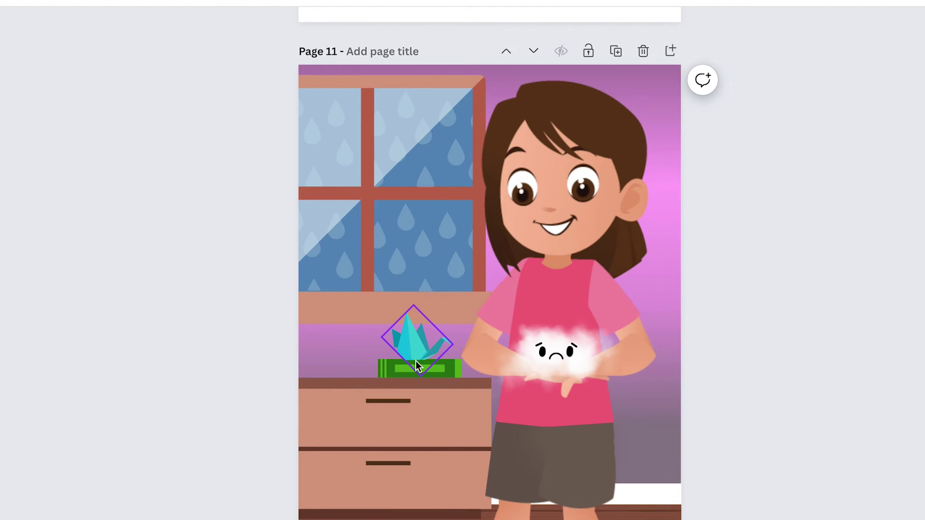
left_click(402, 375)
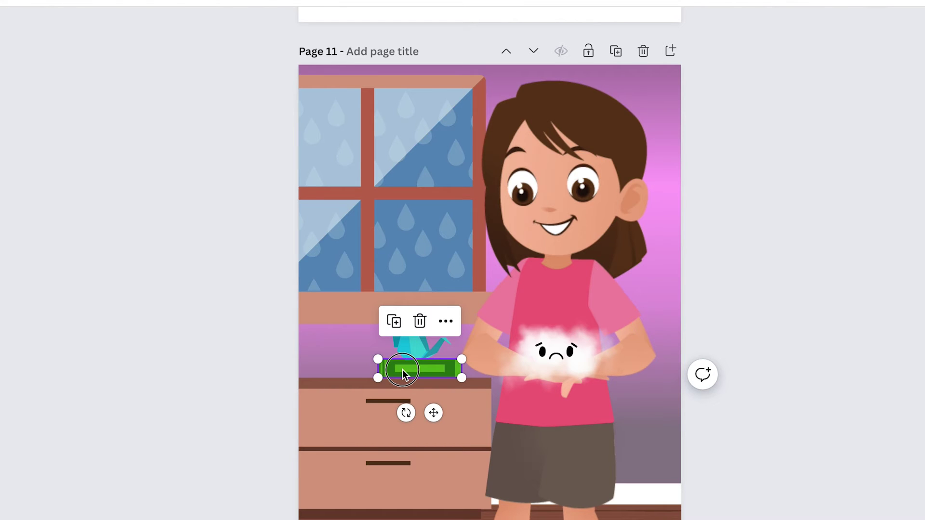
mouse_move(403, 374)
left_mouse_down()
mouse_move(341, 373)
mouse_move(434, 383)
mouse_move(359, 375)
mouse_move(433, 371)
mouse_move(359, 370)
mouse_move(402, 373)
mouse_move(425, 387)
mouse_move(420, 374)
left_mouse_up()
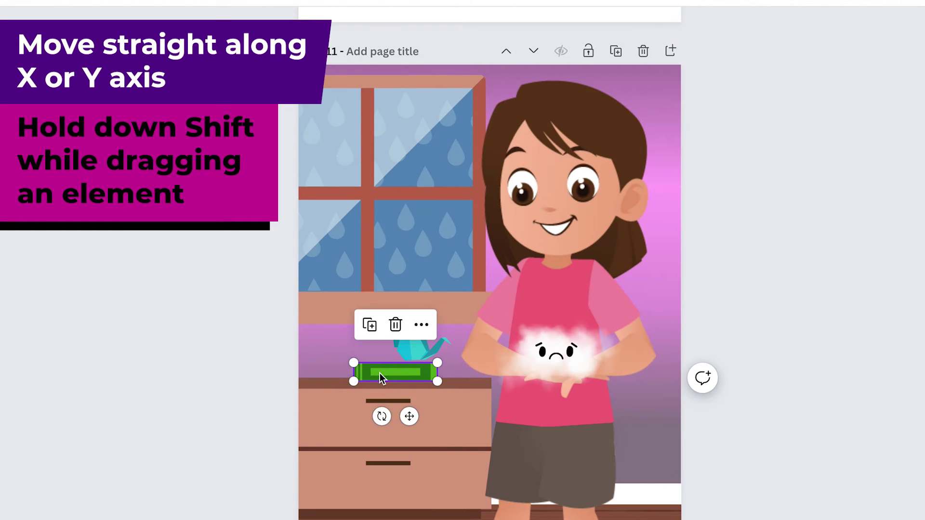
key("ctrl+z")
mouse_move(447, 371)
left_mouse_down()
mouse_move(400, 370)
mouse_move(458, 368)
mouse_move(436, 369)
mouse_move(434, 320)
mouse_move(437, 387)
mouse_move(439, 342)
mouse_move(424, 370)
mouse_move(467, 371)
mouse_move(433, 370)
mouse_move(442, 372)
left_mouse_up()
left_click(470, 354, "shift")
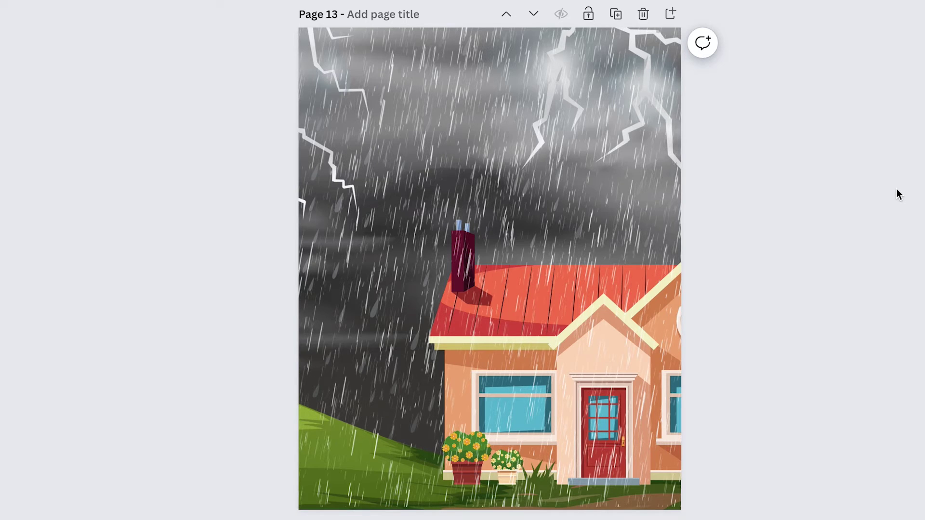
left_click(543, 362)
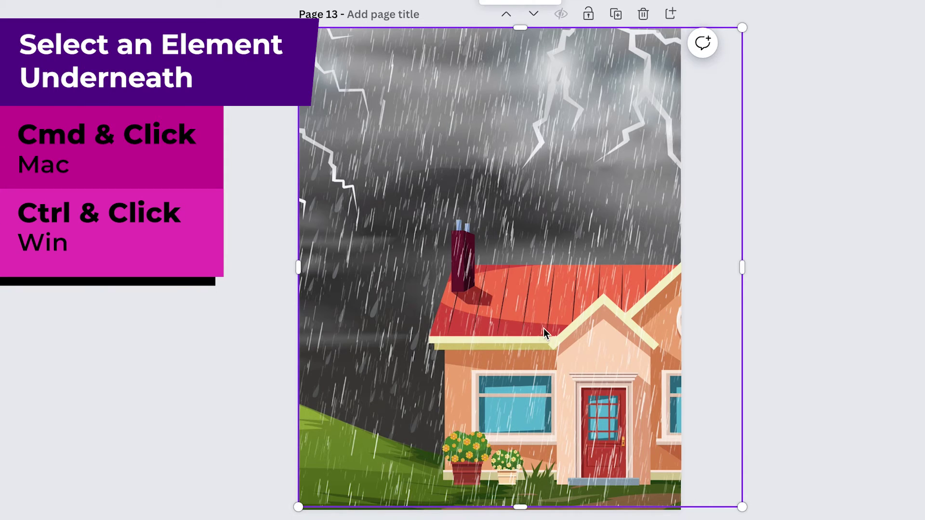
left_click(547, 326, "ctrl")
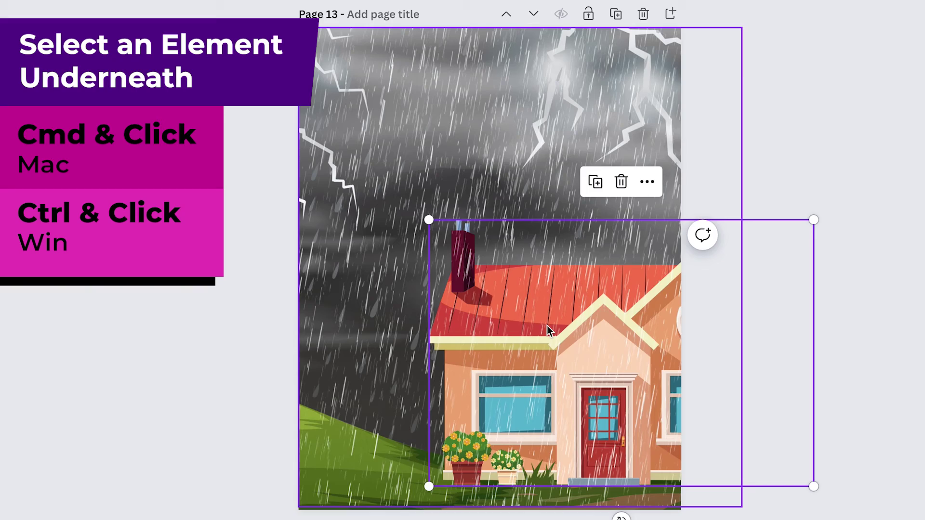
mouse_move(547, 325)
left_mouse_down()
mouse_move(423, 333)
mouse_move(487, 291)
mouse_move(519, 327)
mouse_move(552, 339)
left_mouse_up()
left_click(536, 474, "super")
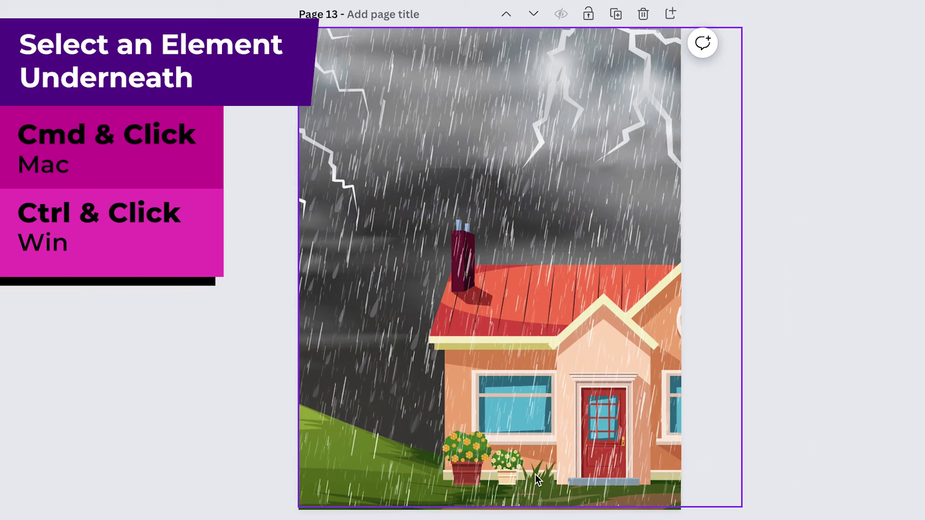
left_click(535, 475, "super")
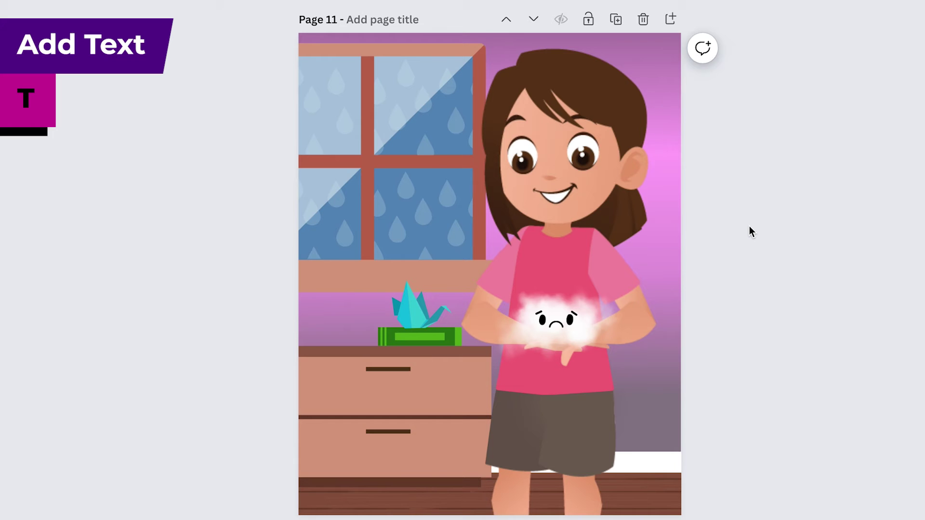
- Add a text box containing the placeholder text 'akjaskas sadkdskasdkdsa'
key("t")
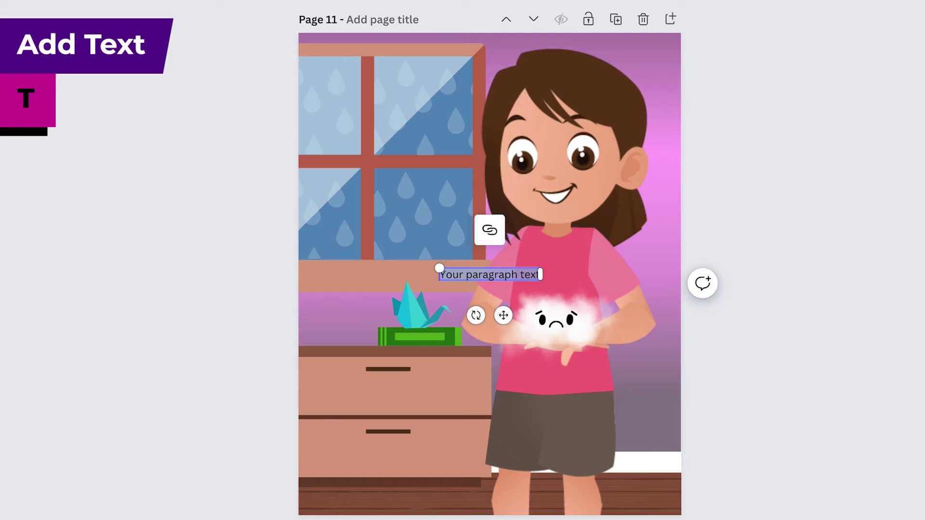
type("akjaskas sadkdskasdkdsa")
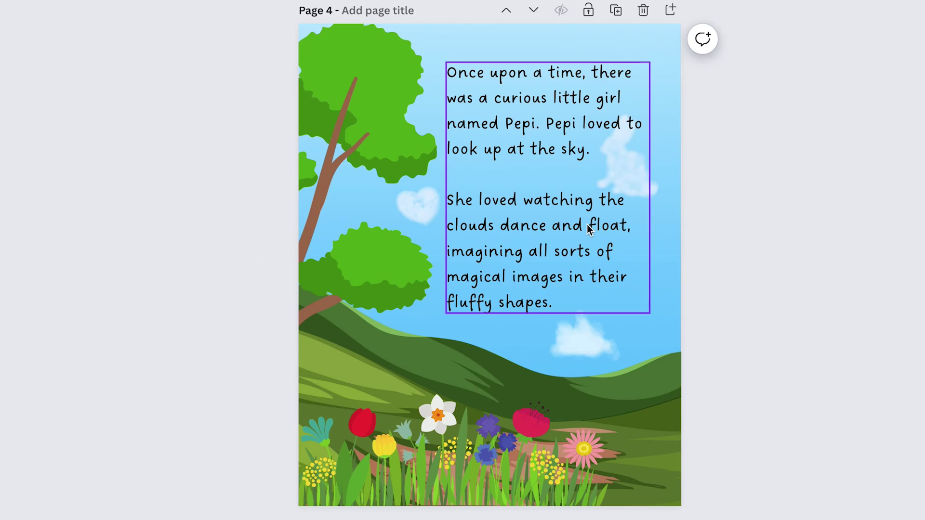
left_click(589, 229)
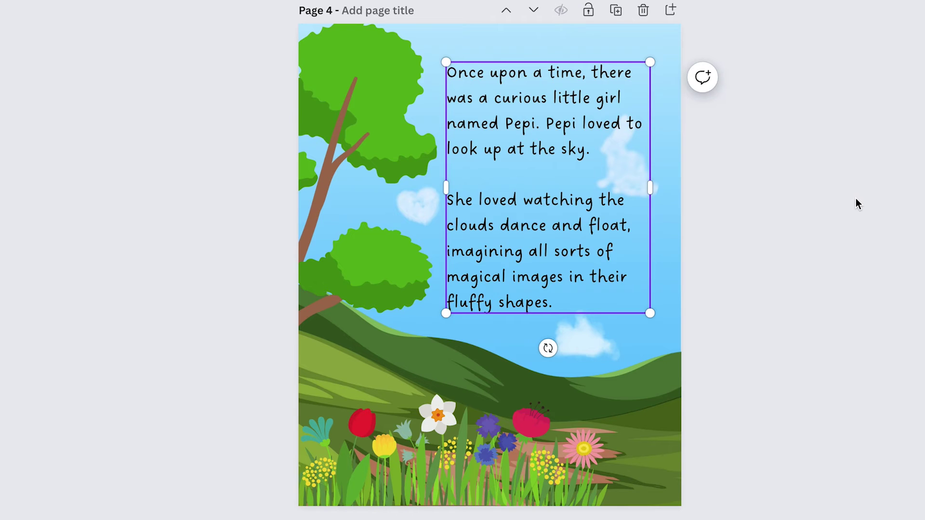
key("super+shift+comma")
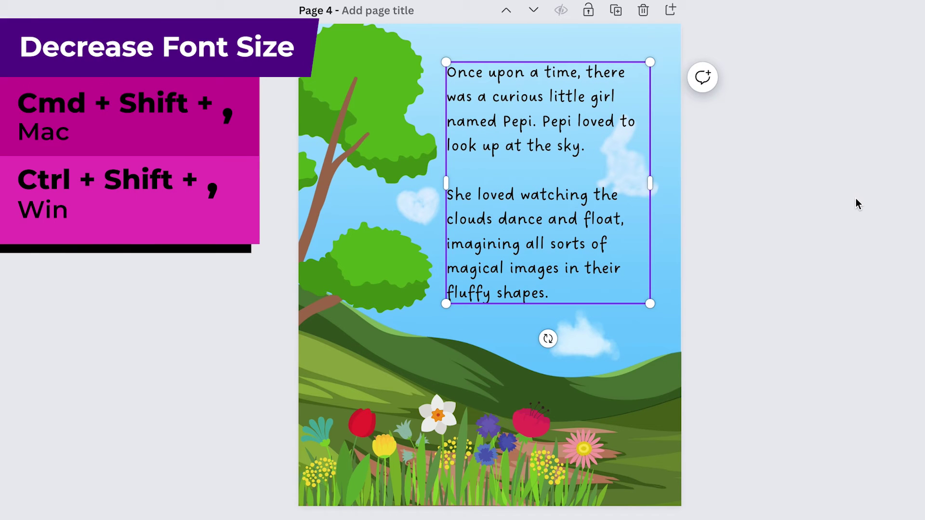
key("super+shift+period")
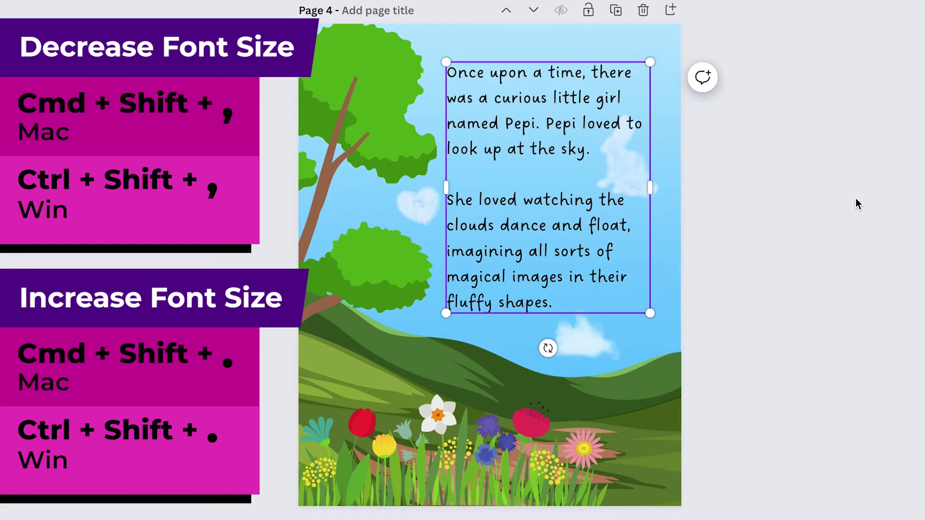
key("super+shift+comma")
key("super+shift+period")
key("super+shift+period")
key("super+shift+comma")
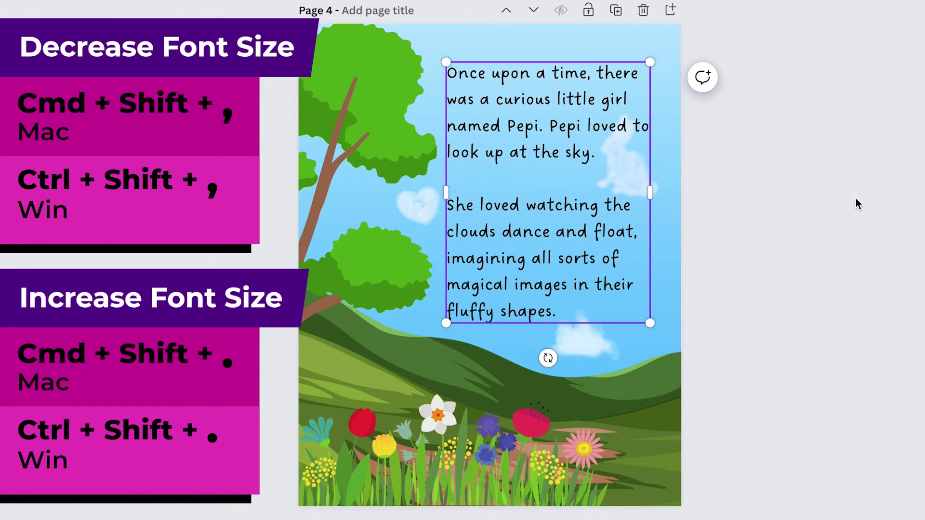
key("super+shift+comma")
key("super+shift+period")
key("super+shift+period")
key("super+shift+comma")
key("super+shift+comma")
key("super+shift+comma")
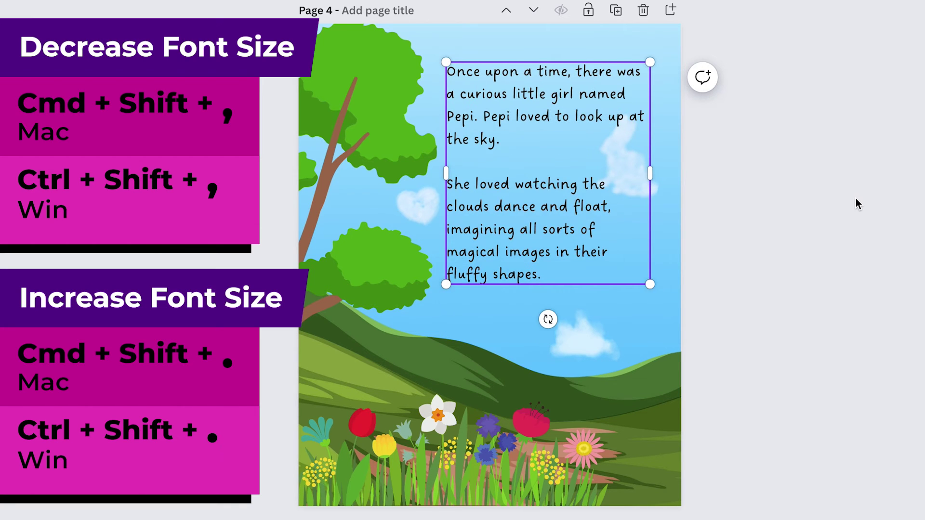
key("super+shift+period")
key("super+shift+period")
key("super+shift+period")
key("super+shift+period")
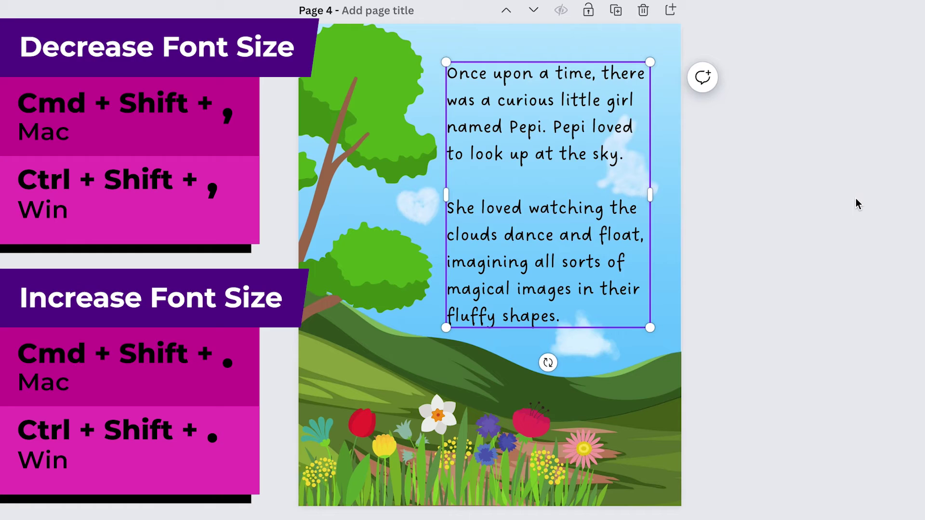
key("super+shift+comma")
key("super+shift+comma")
key("super+shift+period")
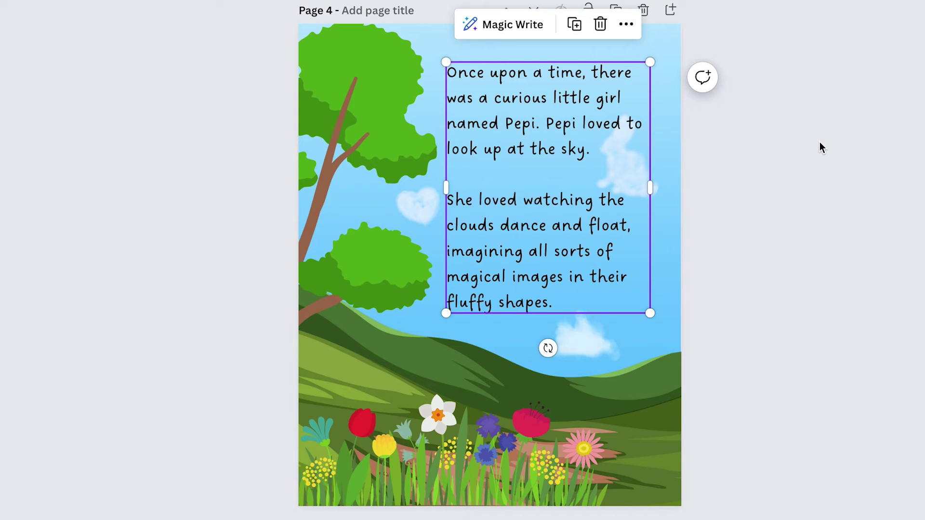
key("super+alt+Up")
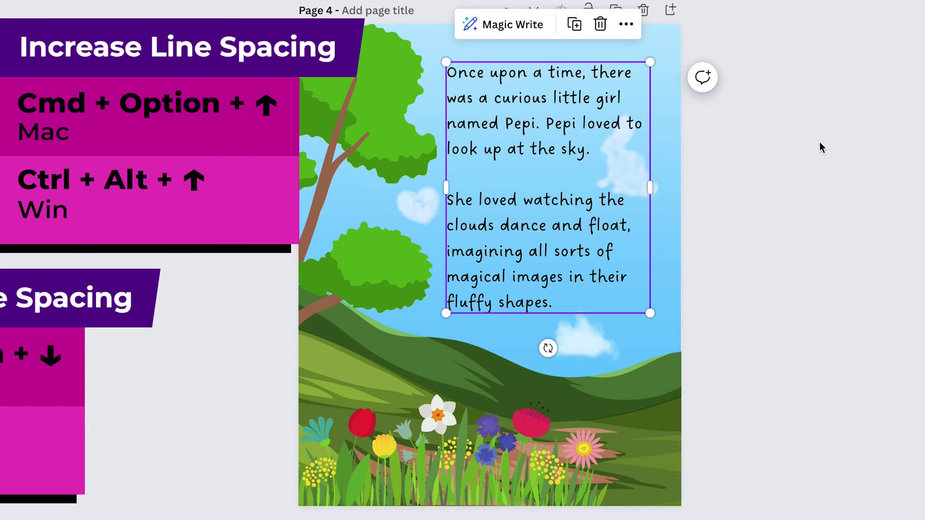
key("alt")
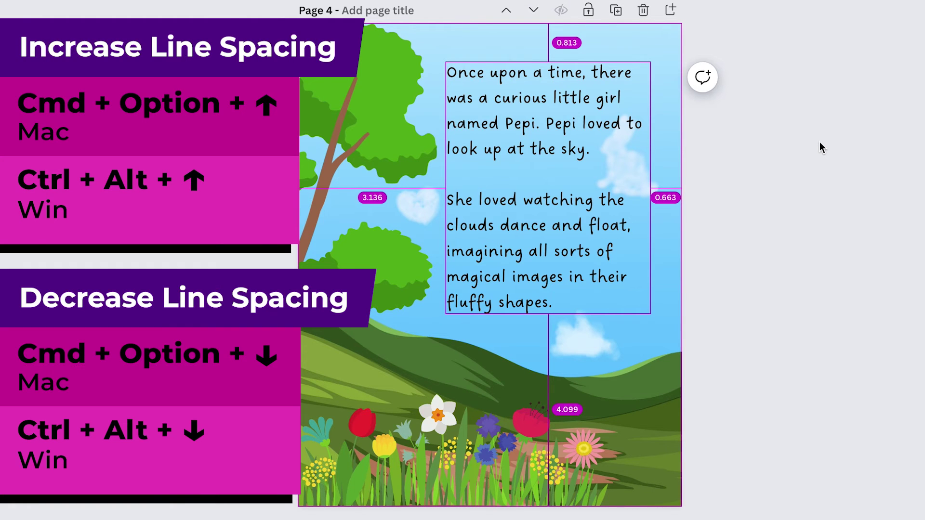
key("super+alt+Up")
key("super+alt+Up")
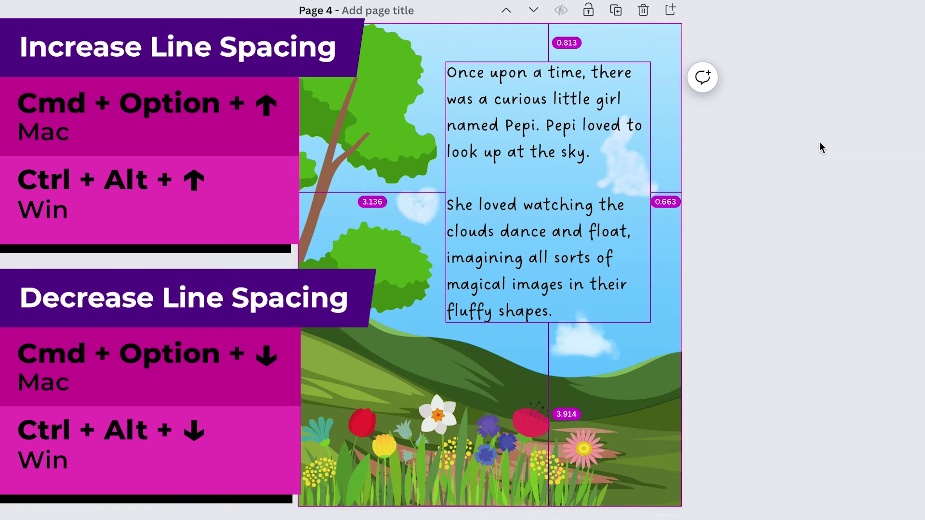
key("super+alt+Up")
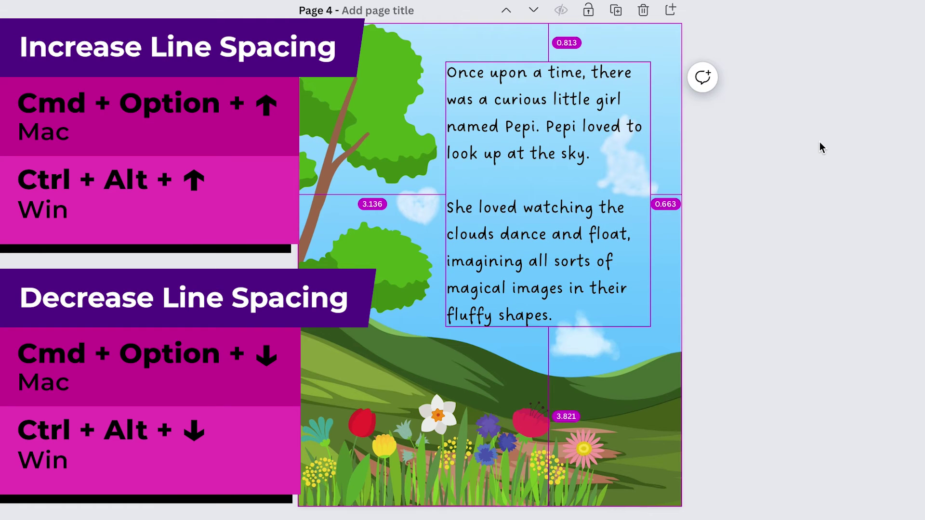
key("super+alt+Down")
key("super+alt+Down")
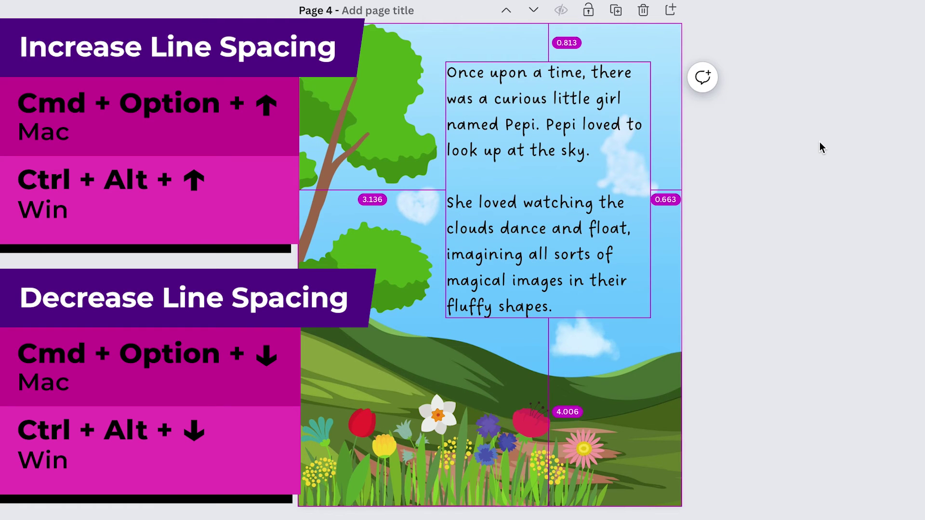
key("super+alt+Down")
key("super+alt+Down")
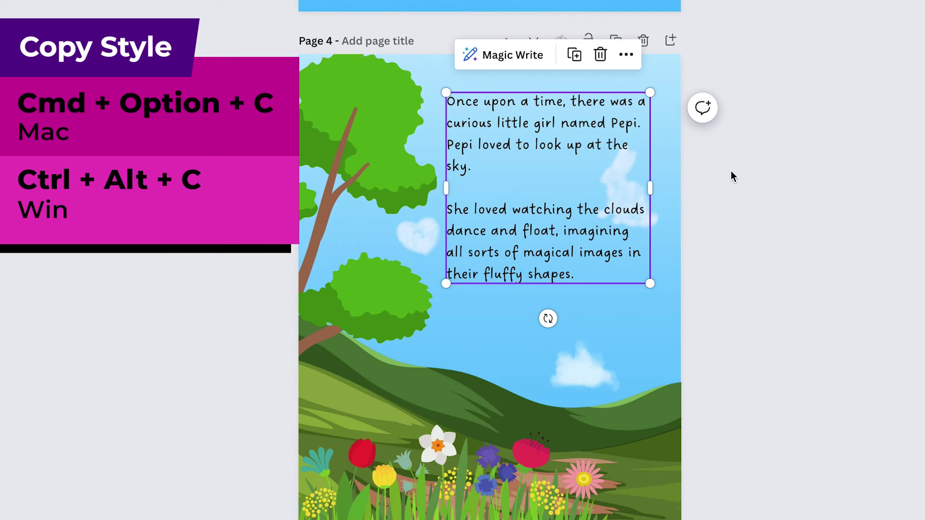
- Copy page 4's story text style with Ctrl+Alt+C and paste it onto page 6's story text
key("ctrl+alt+c")
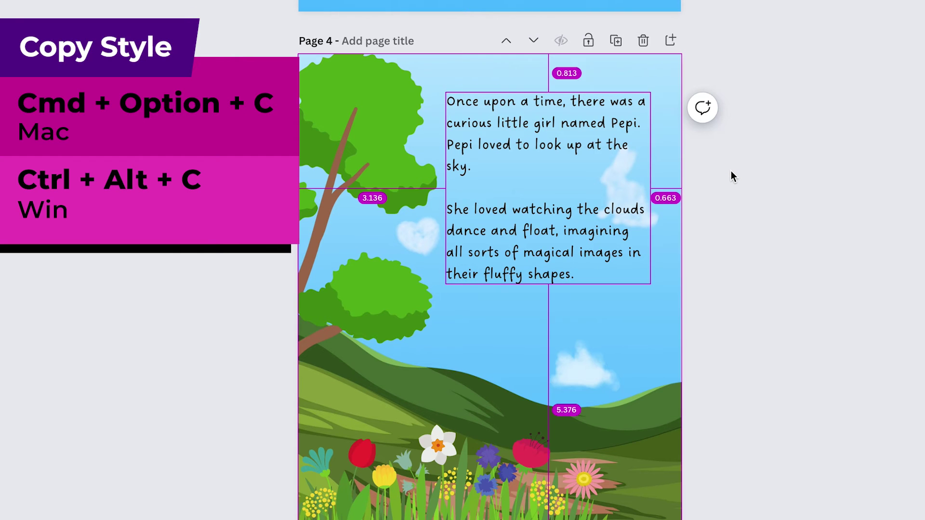
scroll(730, 171, "down", 20)
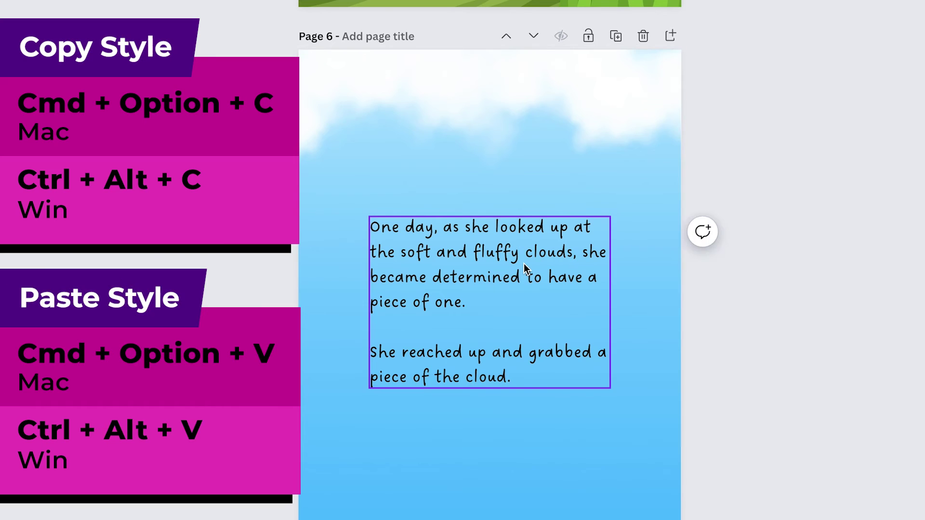
left_click(524, 266)
left_click(806, 140)
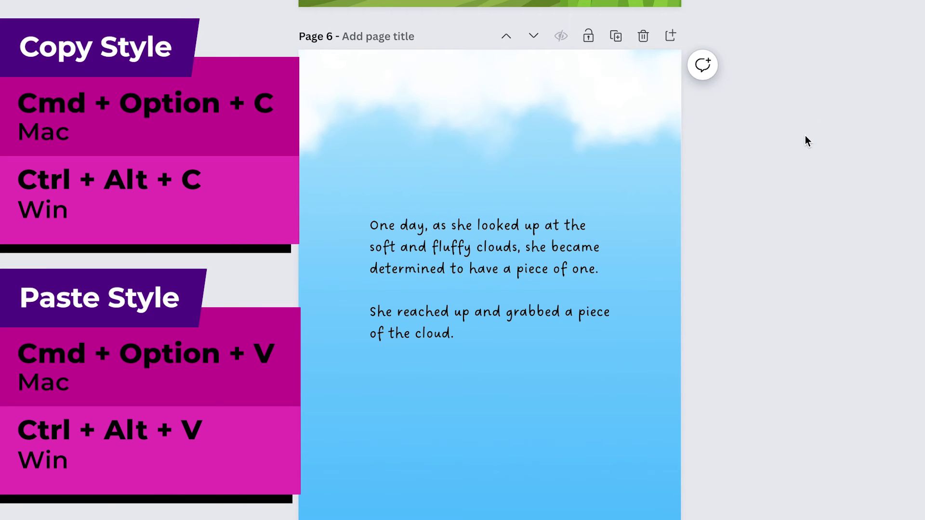
scroll(745, 281, "up", 2)
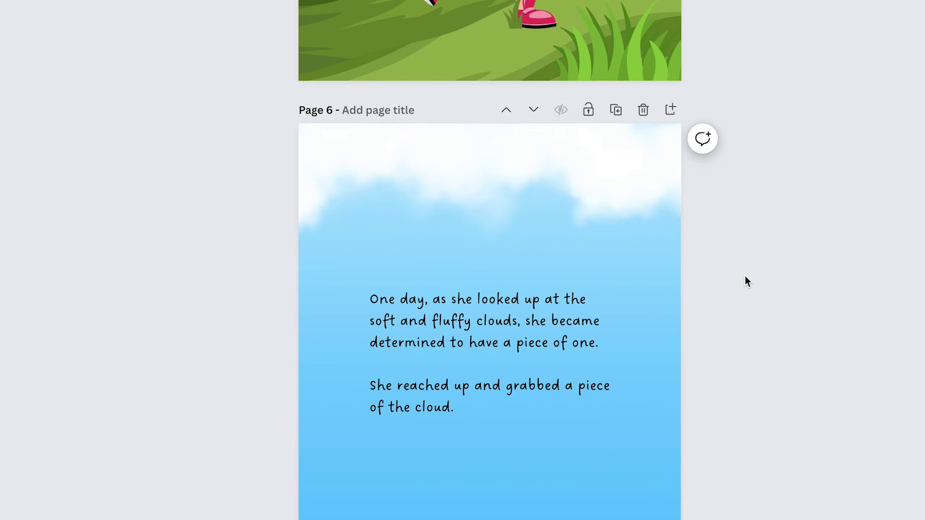
scroll(744, 276, "down", 3)
scroll(744, 276, "up", 1)
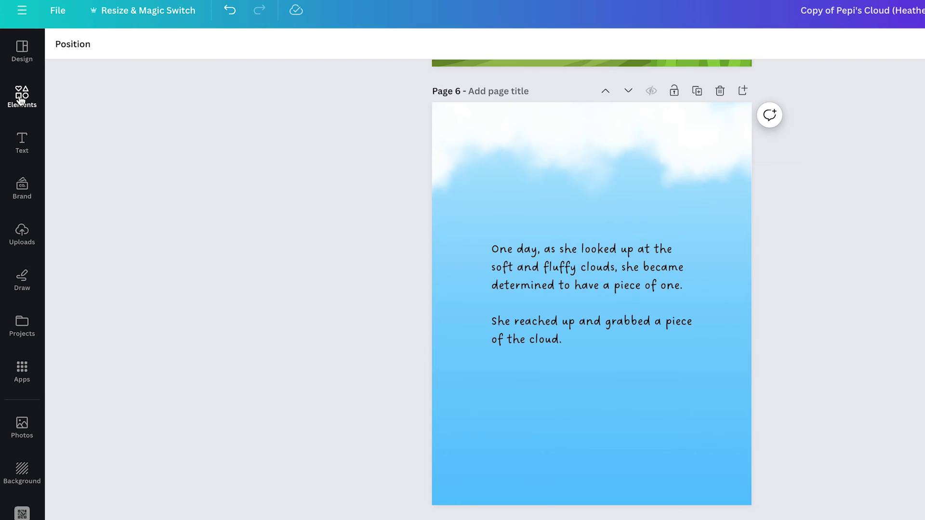
- Replace the 'forest' elements search with 'cat' and browse the Photos results
left_click(21, 95)
left_click(115, 46)
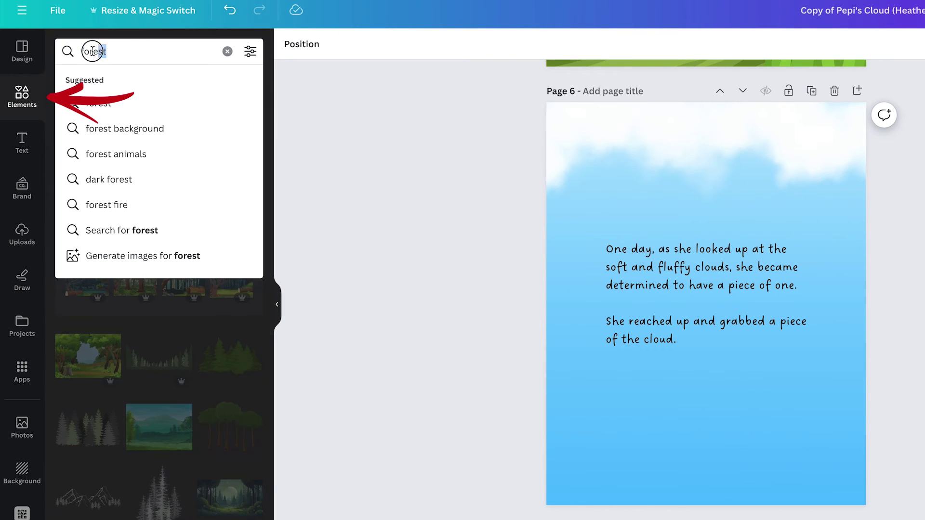
double_click(94, 52)
type("cat")
key("Return")
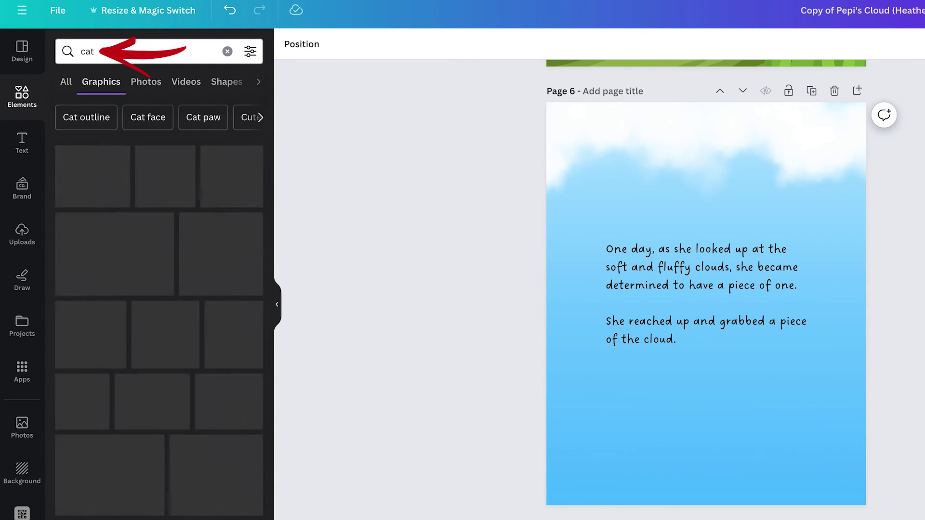
left_click(145, 83)
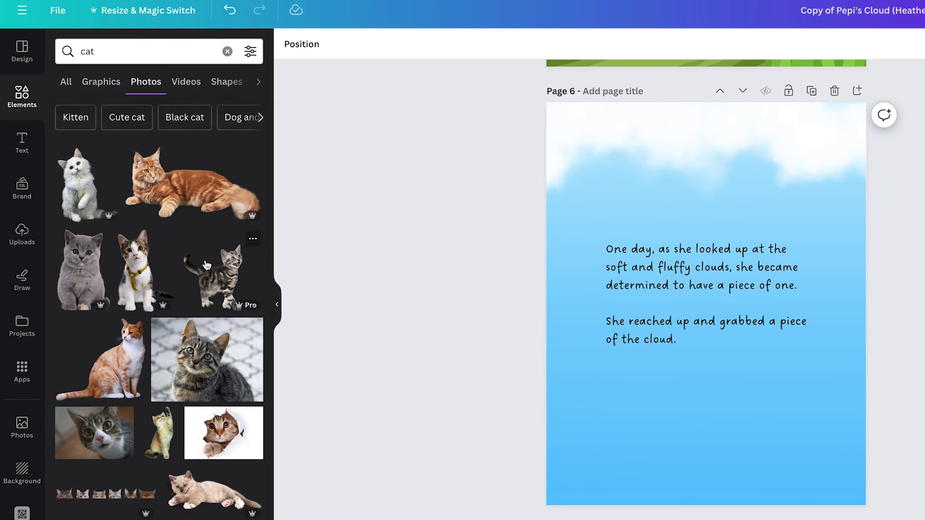
scroll(206, 264, "down", 10)
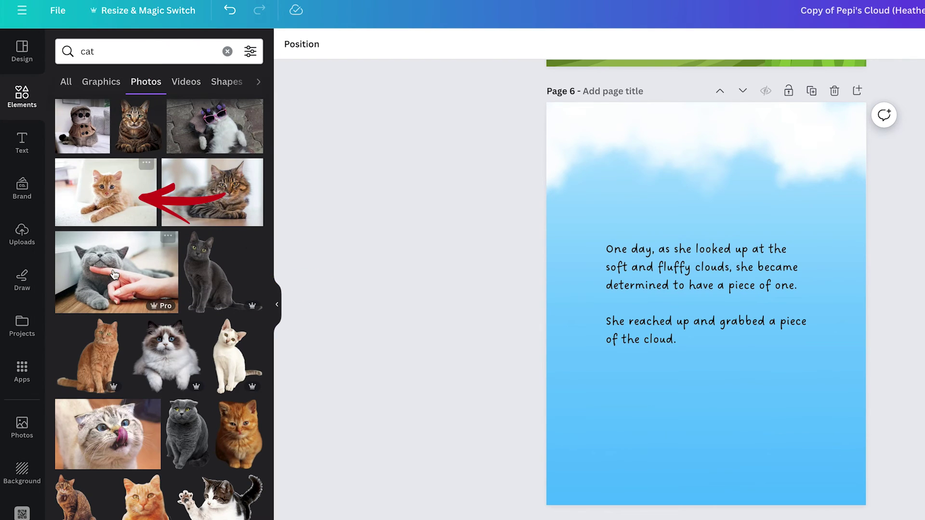
scroll(128, 295, "down", 1)
scroll(129, 296, "down", 6)
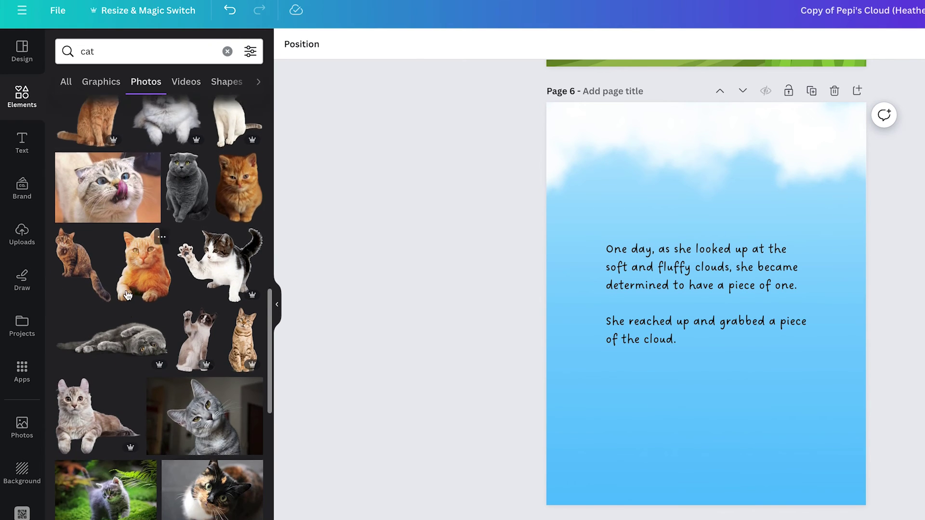
scroll(128, 296, "down", 1)
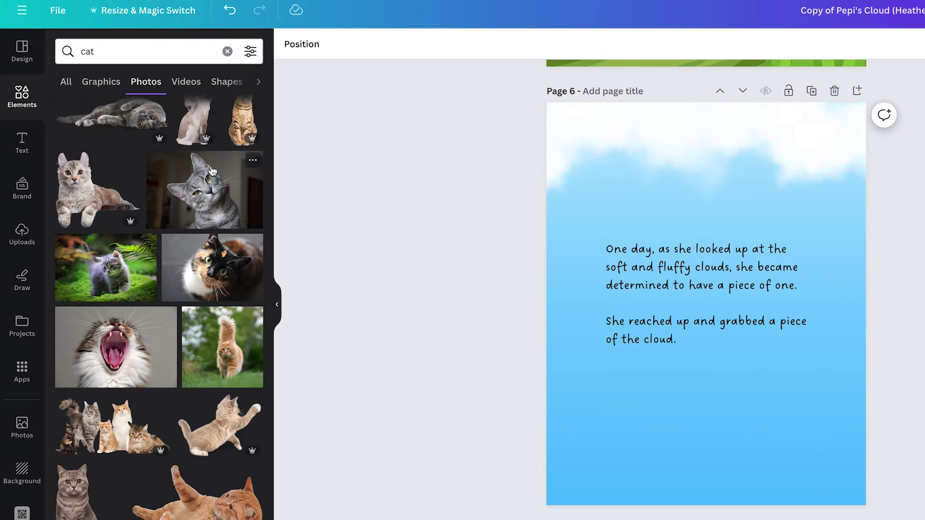
scroll(210, 169, "up", 10)
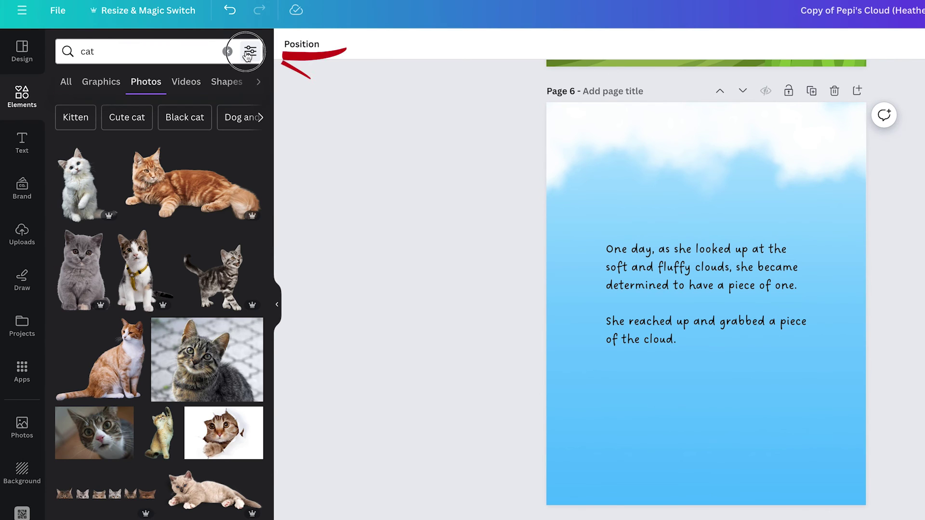
- Filter the cat photos to cut-outs only and add the orange cut-out cat to page 6
left_click(249, 52)
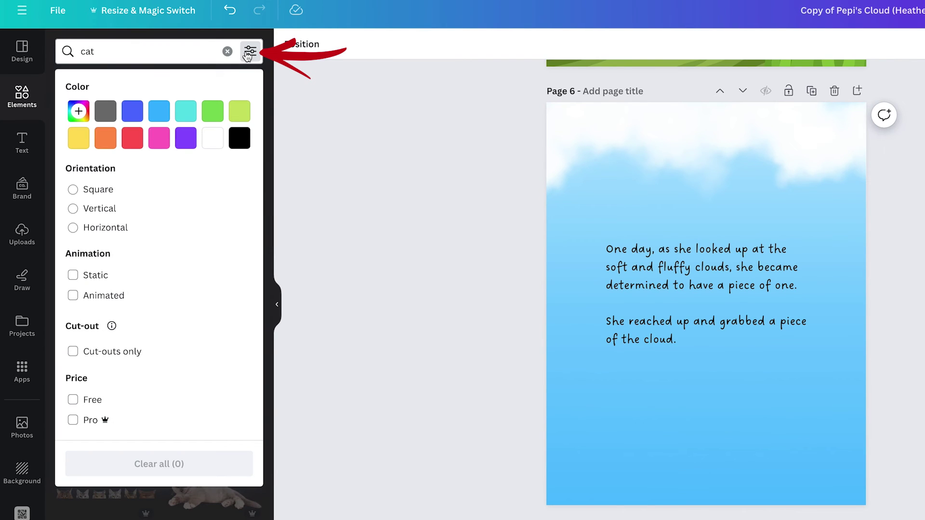
left_click(73, 354)
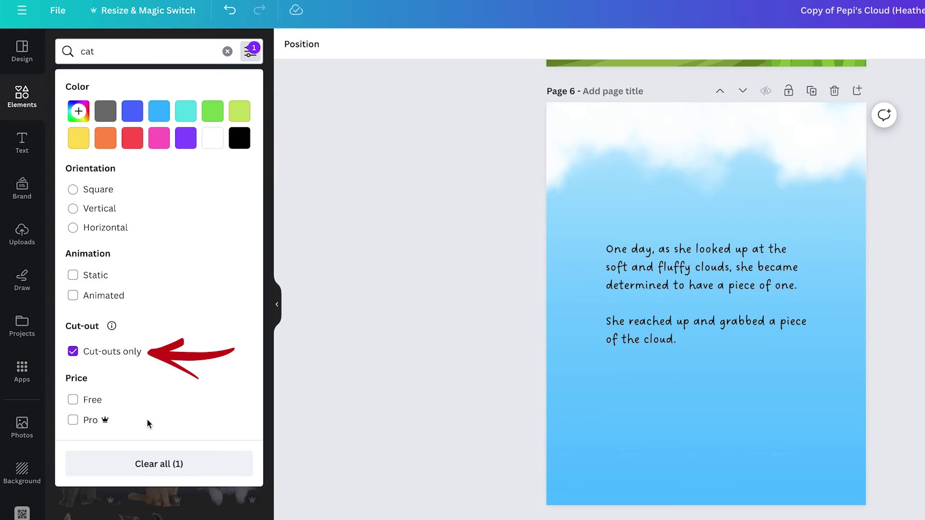
left_click(361, 326)
scroll(175, 239, "down", 15)
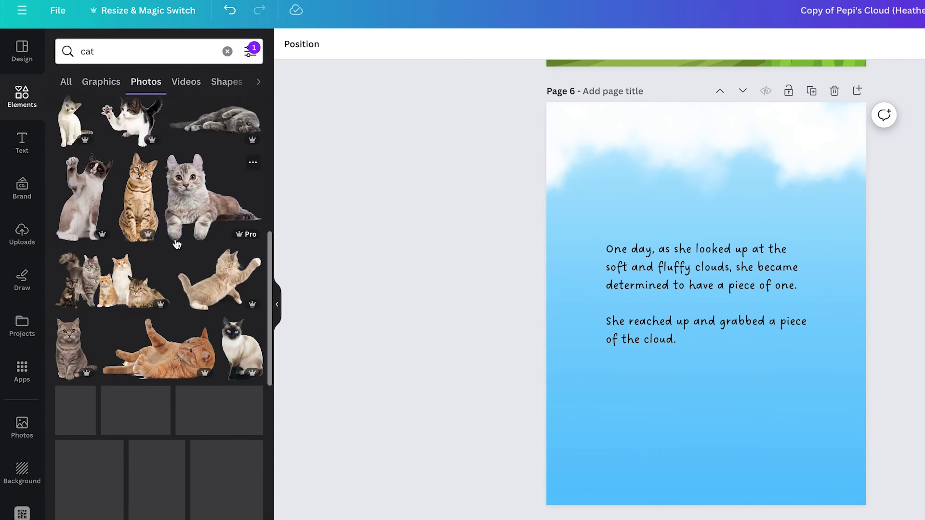
scroll(177, 245, "down", 5)
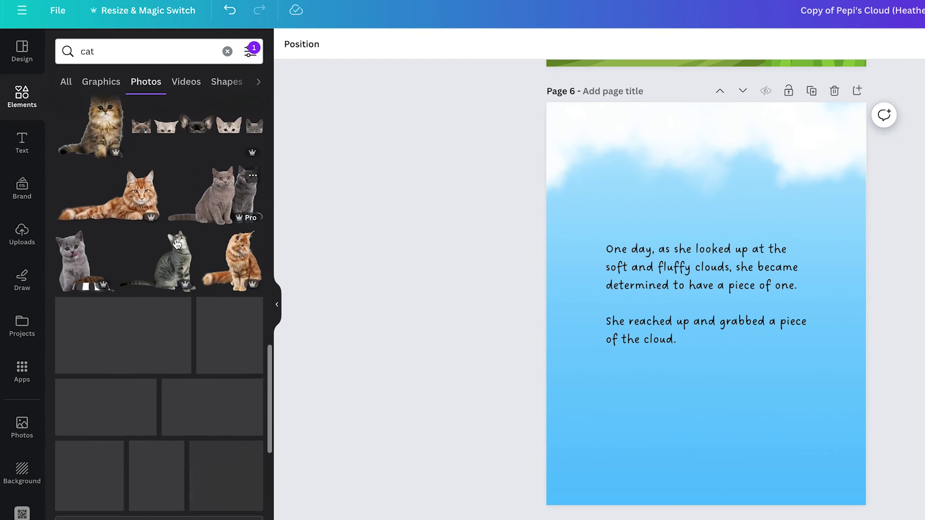
left_click(250, 51)
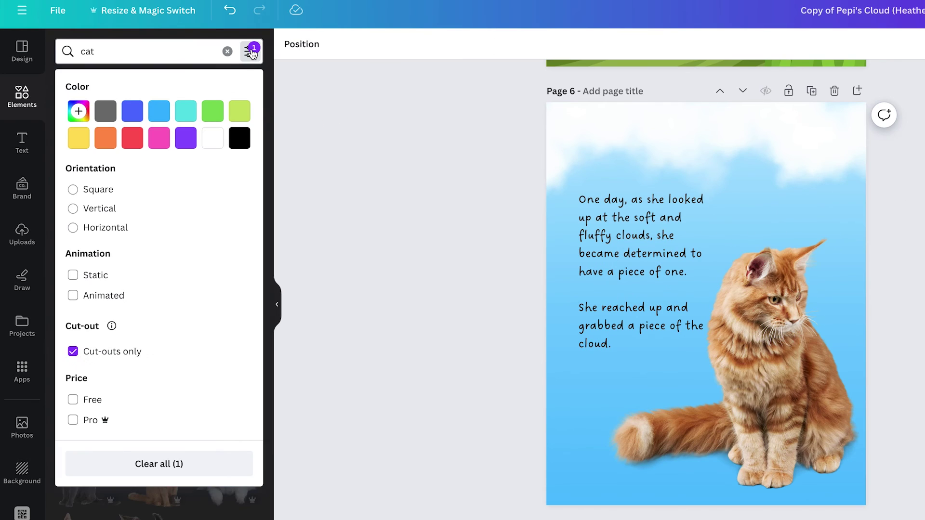
- Filter the cut-out cat photos to grey (#737373) and scroll through the results
left_click(101, 116)
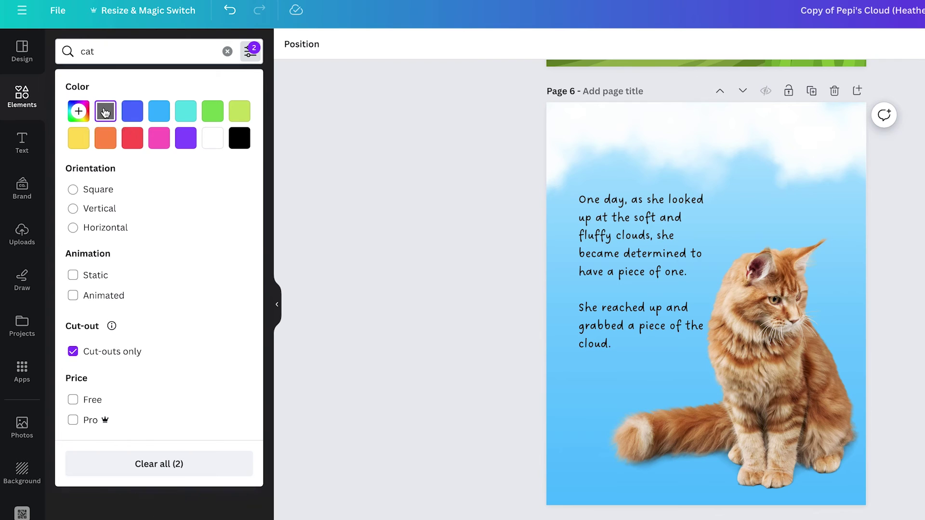
left_click(426, 148)
scroll(190, 326, "down", 8)
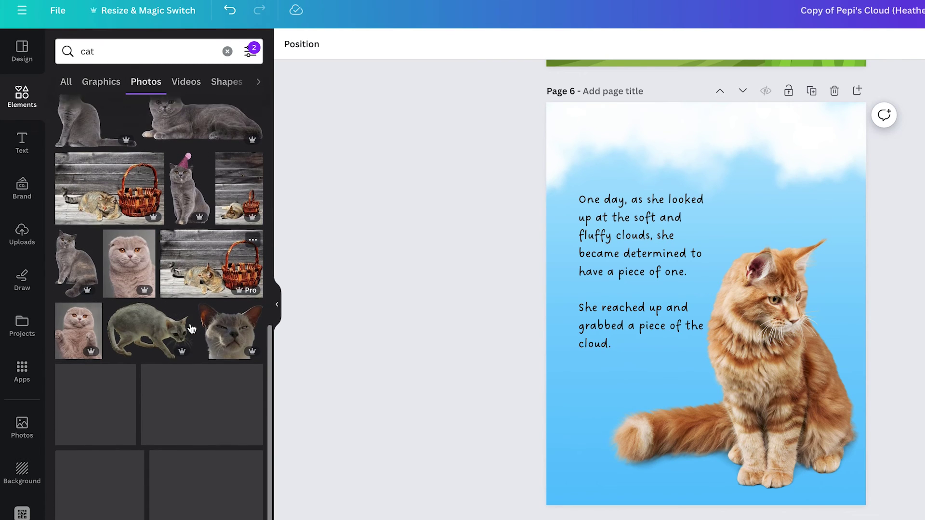
scroll(192, 328, "down", 1)
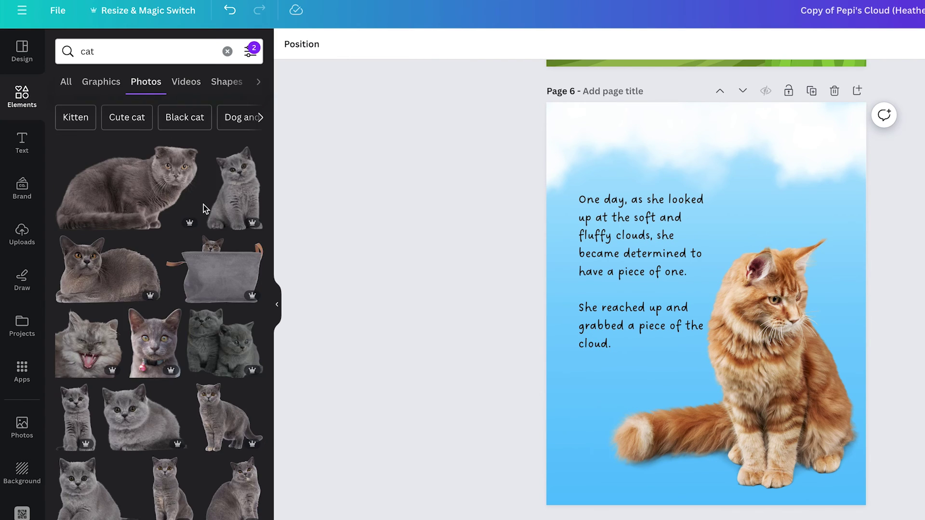
scroll(203, 207, "up", 10)
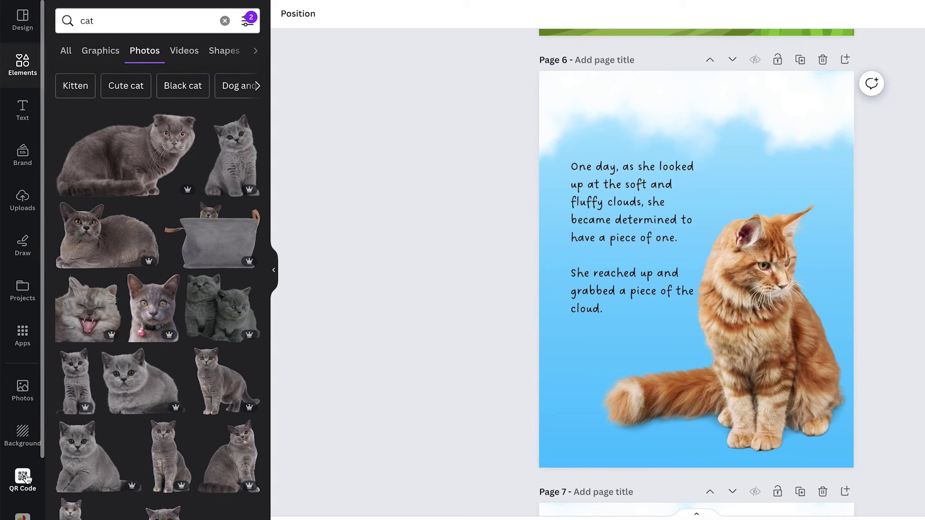
scroll(24, 481, "down", 2)
- Open the connected Google Photos app and scroll through its pictures
left_click(23, 444)
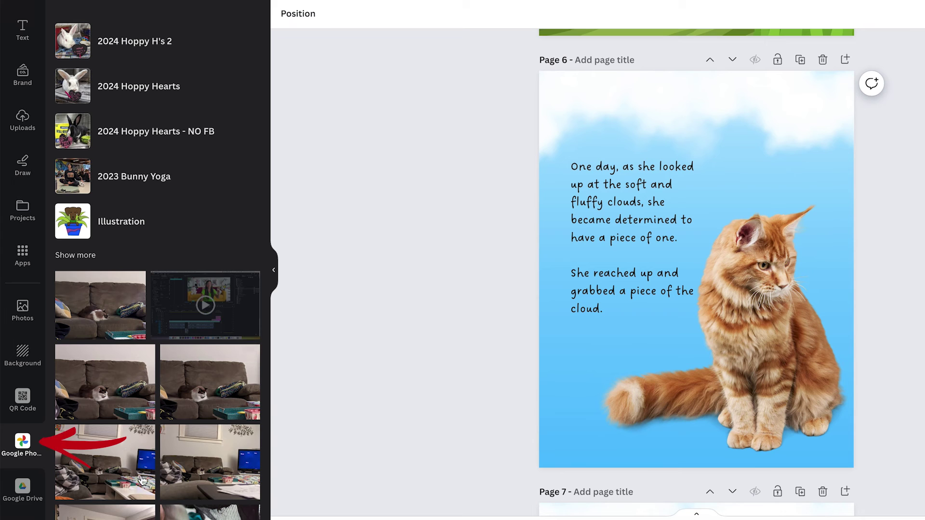
left_click(23, 444)
scroll(181, 332, "down", 4)
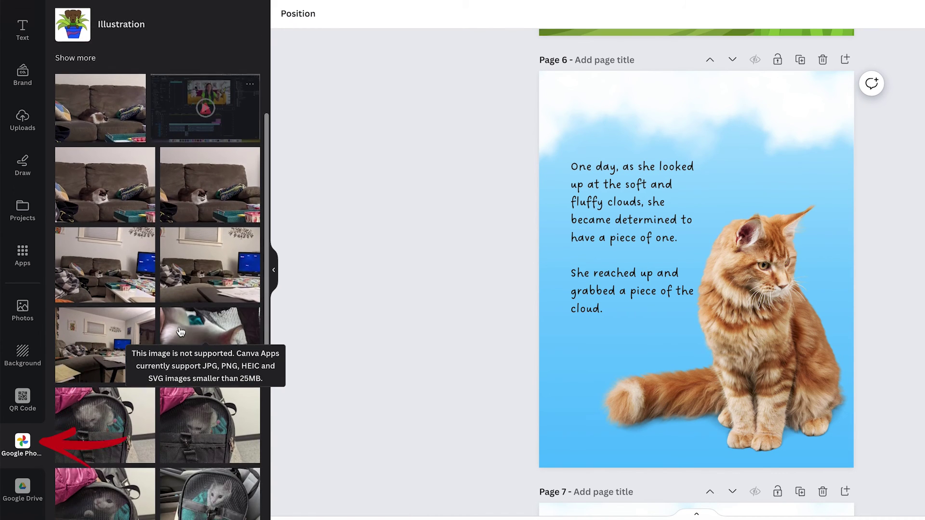
scroll(180, 331, "up", 4)
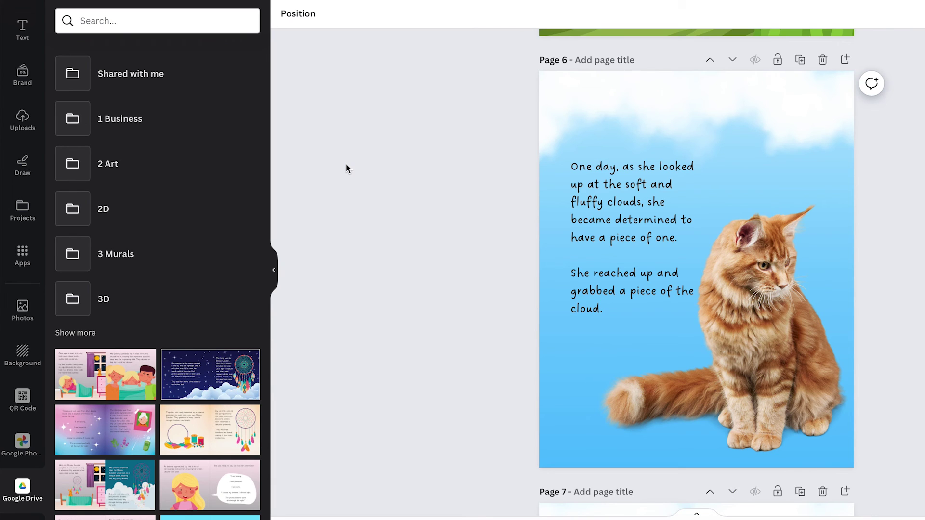
- Open the QR Code app from the left sidebar
left_click(23, 396)
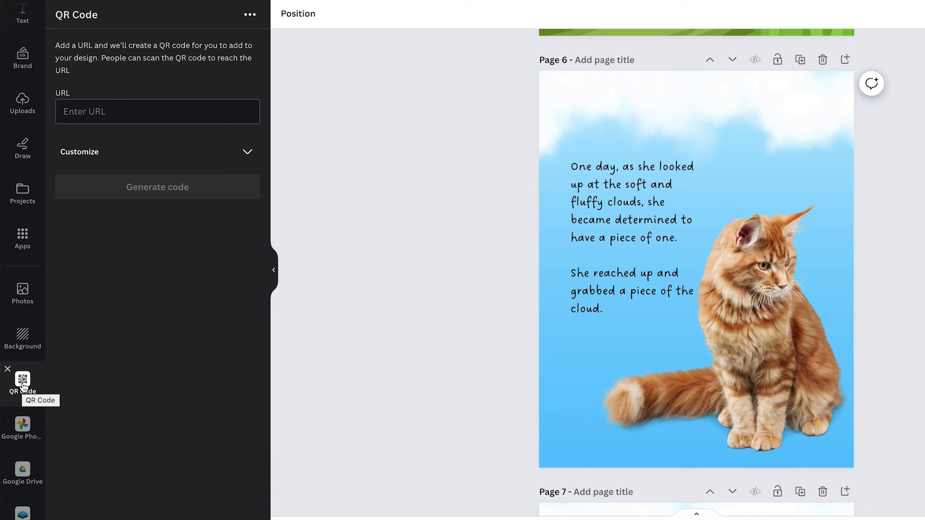
- Generate a dark crimson QR code with margin 5 for the author's website and place it top-right
left_click(116, 117)
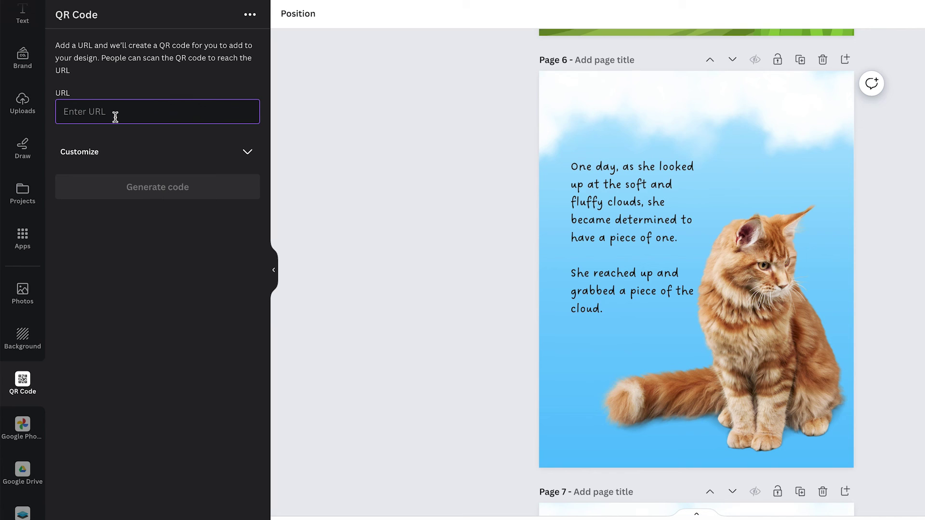
type("http:")
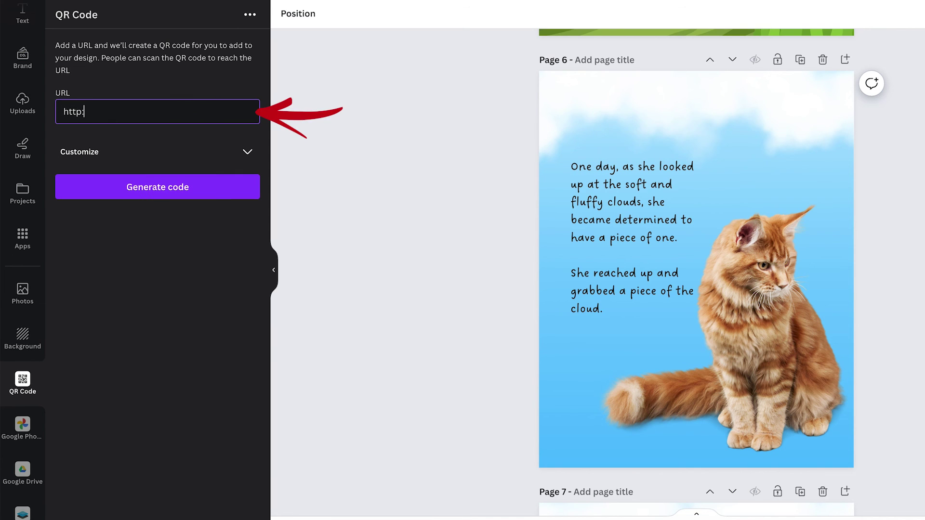
type("//www.heathercash.com")
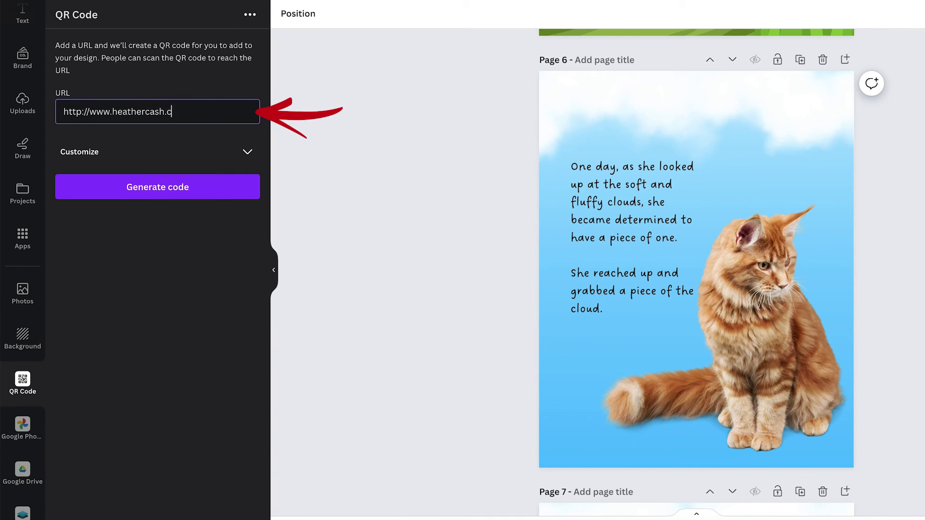
left_click(246, 151)
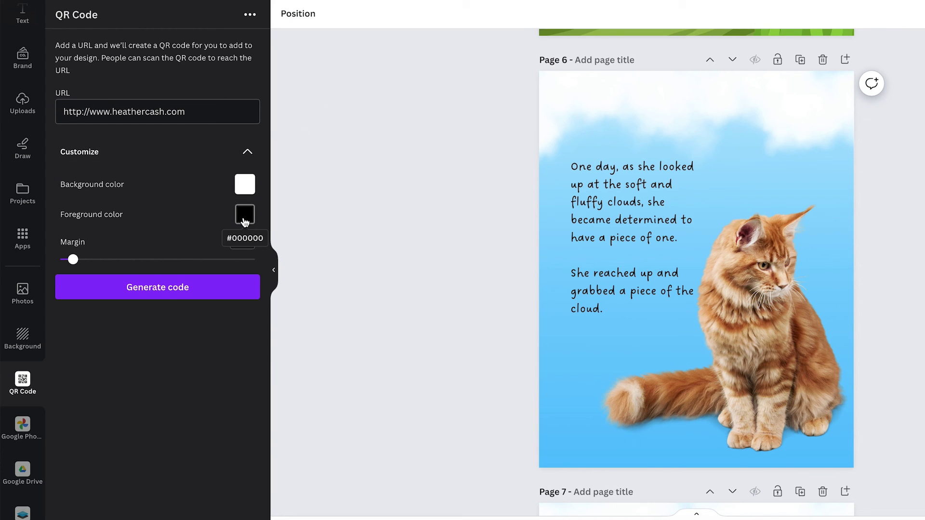
left_click(245, 214)
left_click(411, 319)
left_click(408, 268)
left_click_drag(73, 259, 94, 260)
left_click(171, 289)
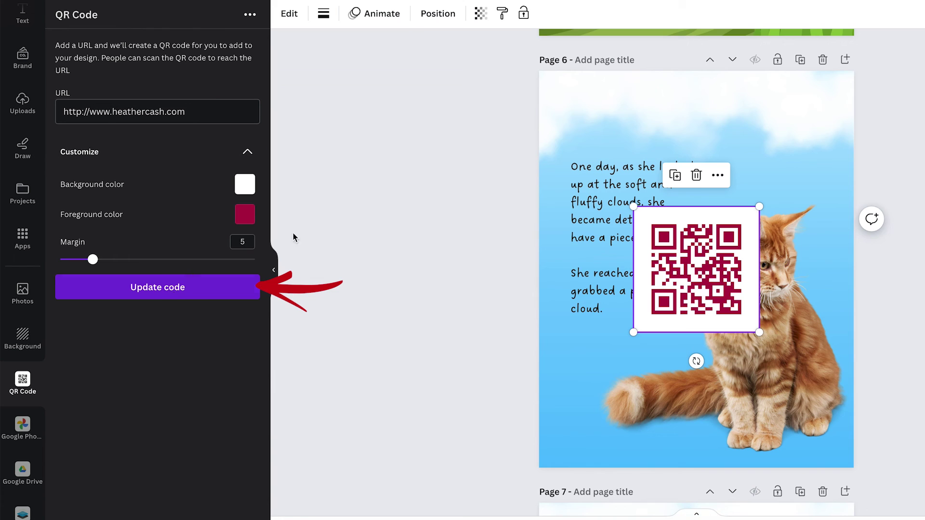
left_click_drag(688, 276, 767, 152)
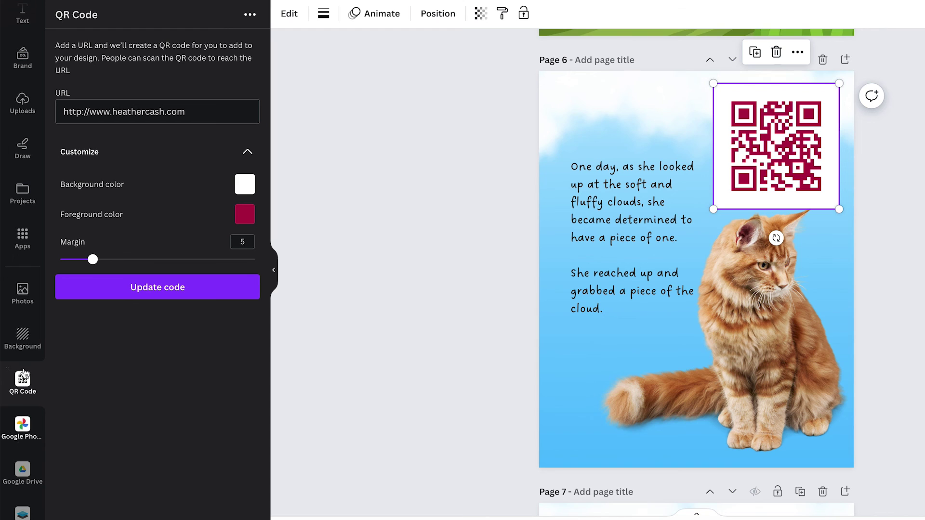
- In Apps, search for 'google photos', then for 'qr code'
left_click(22, 236)
left_click(136, 21)
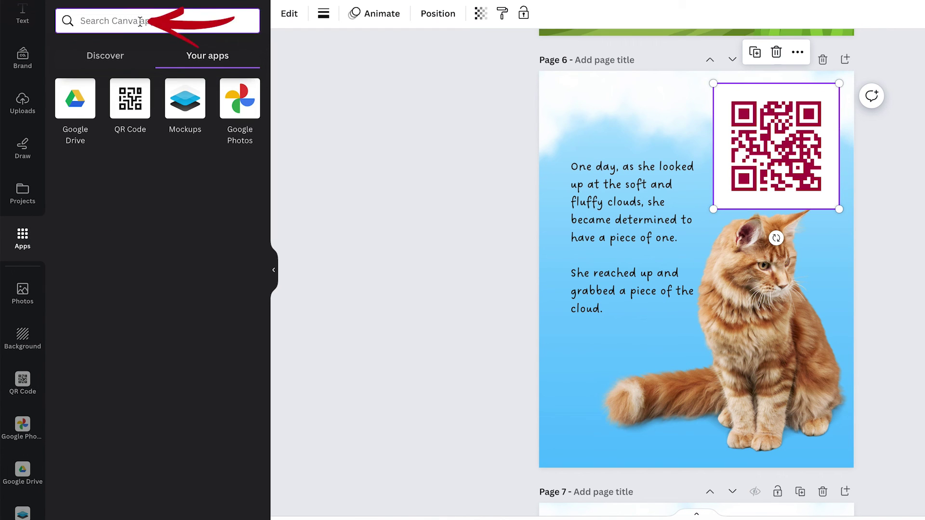
type("google ph")
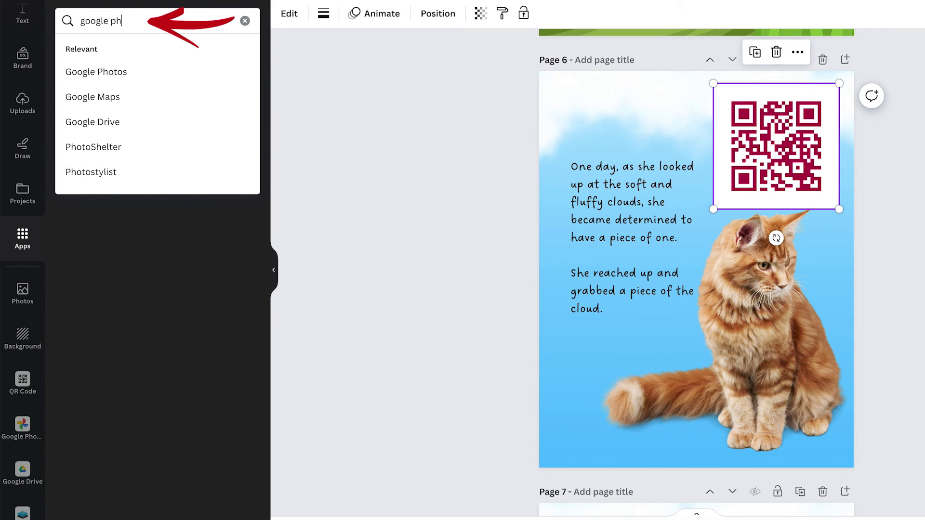
type("otos")
key("Return")
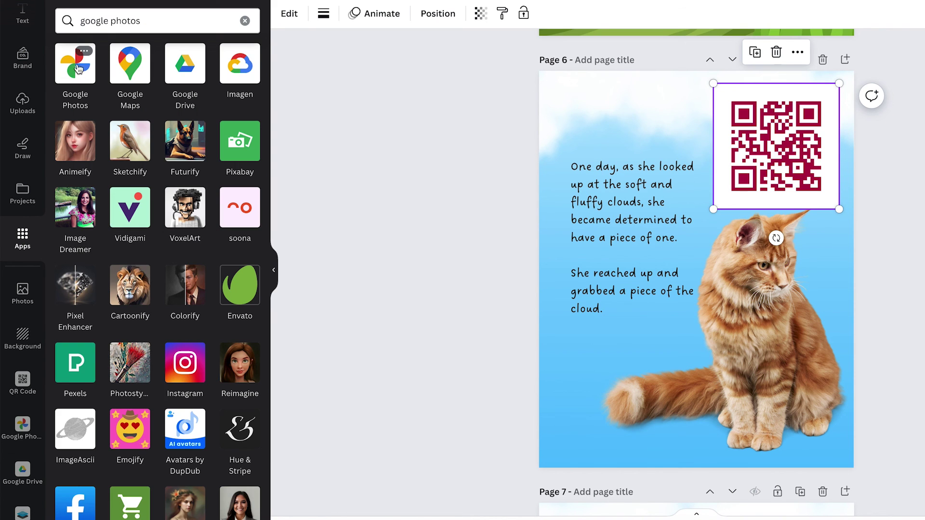
left_click(147, 21)
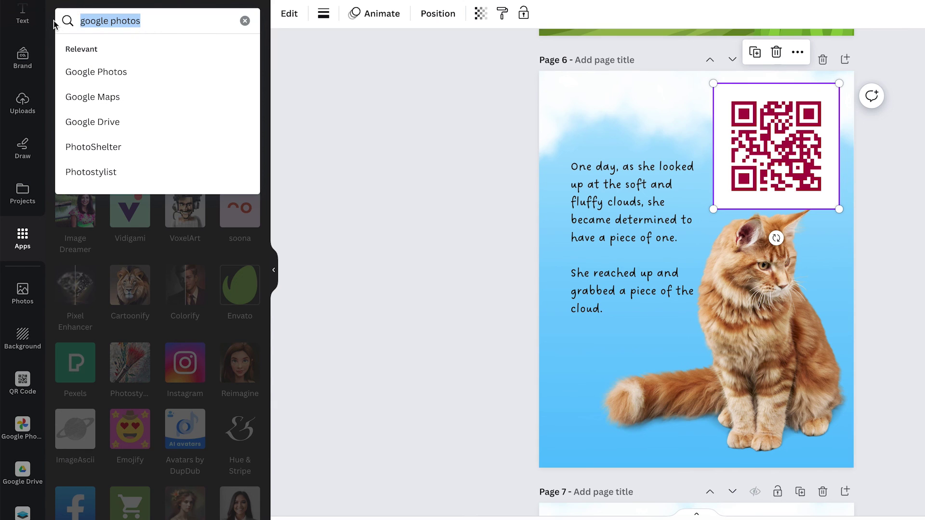
type("qr code")
key("Return")
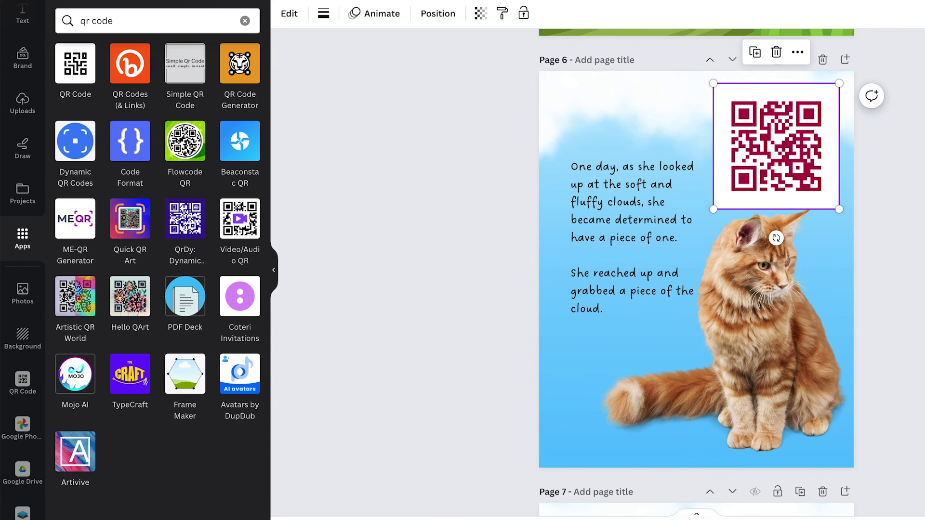
- Clear the app search and scroll the Discover catalogue down to 'Create something new'
key("Escape")
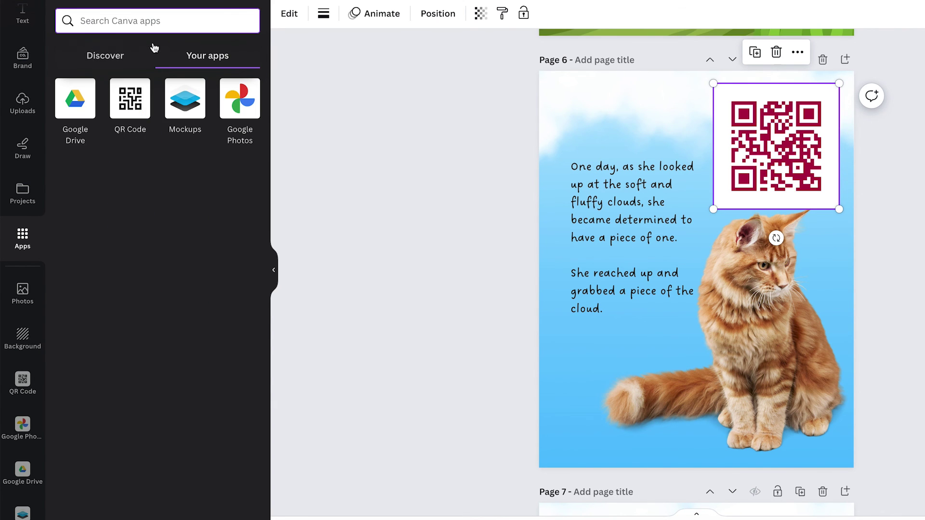
left_click(96, 62)
scroll(171, 243, "down", 10)
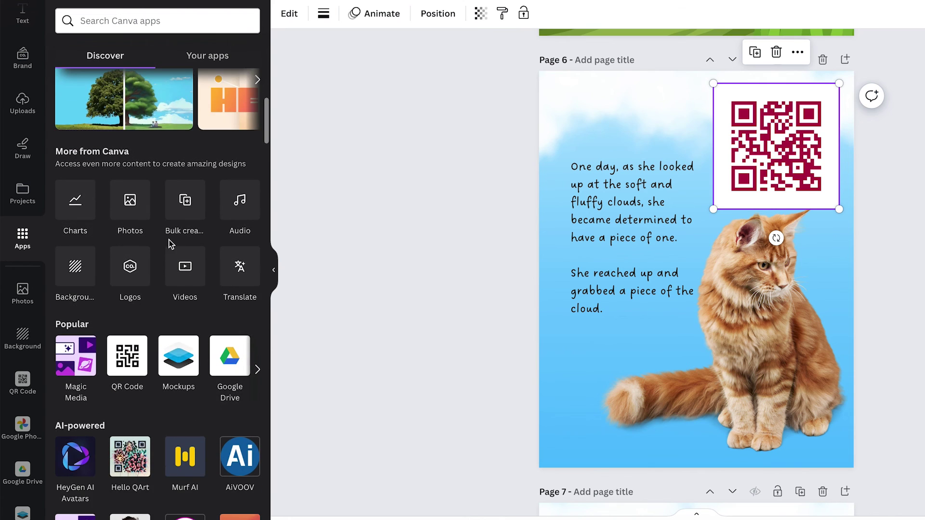
scroll(171, 243, "down", 9)
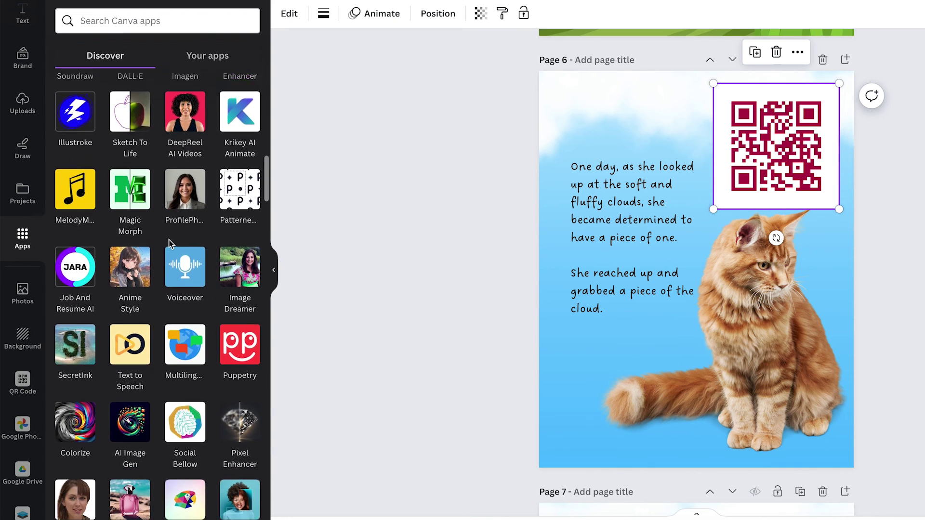
scroll(171, 244, "down", 5)
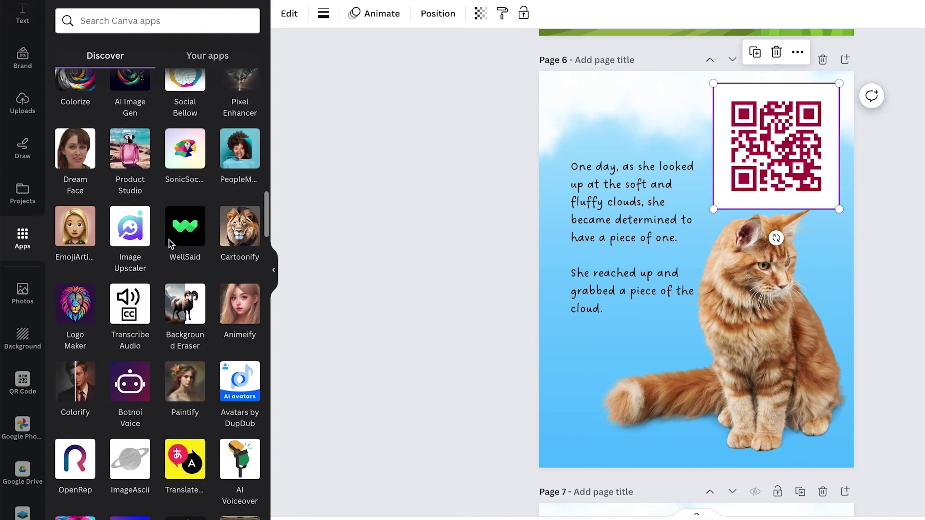
scroll(171, 243, "down", 8)
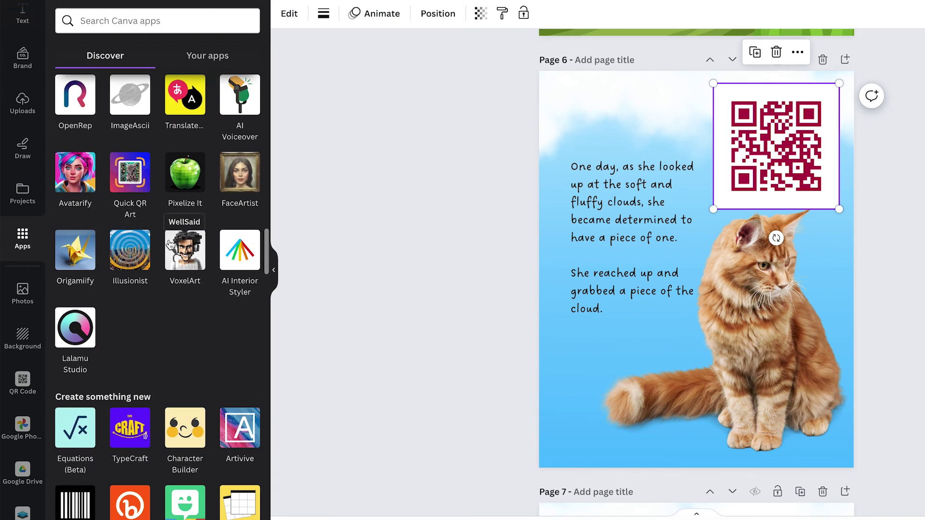
scroll(171, 245, "down", 1)
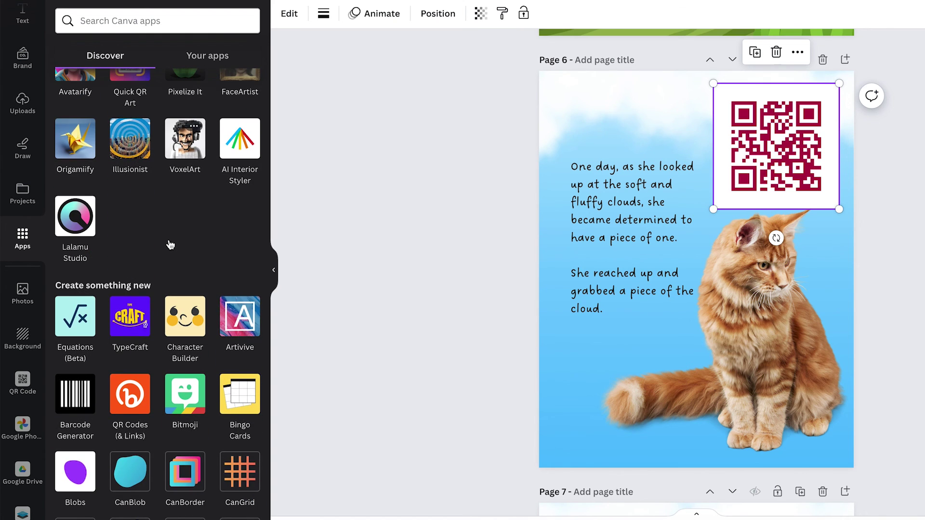